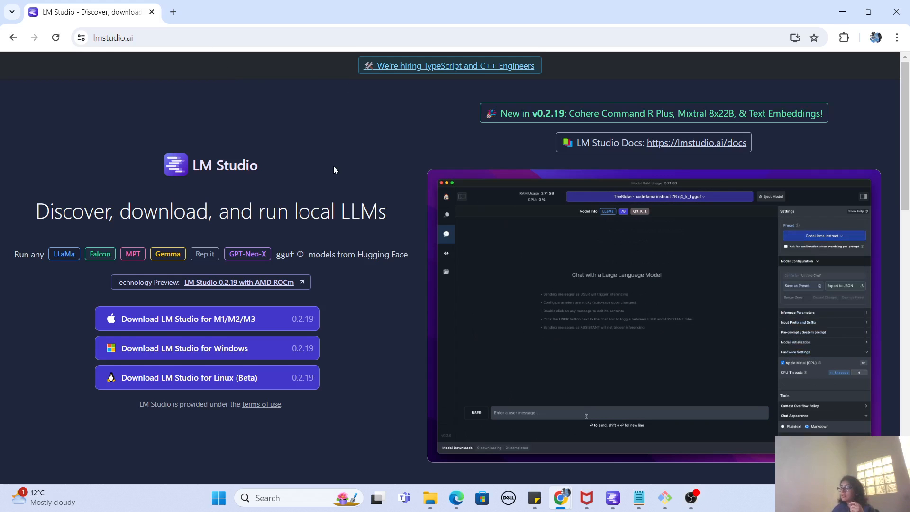
Review the download options and feature list on the LM Studio website.
scroll(334, 167, "down", 6)
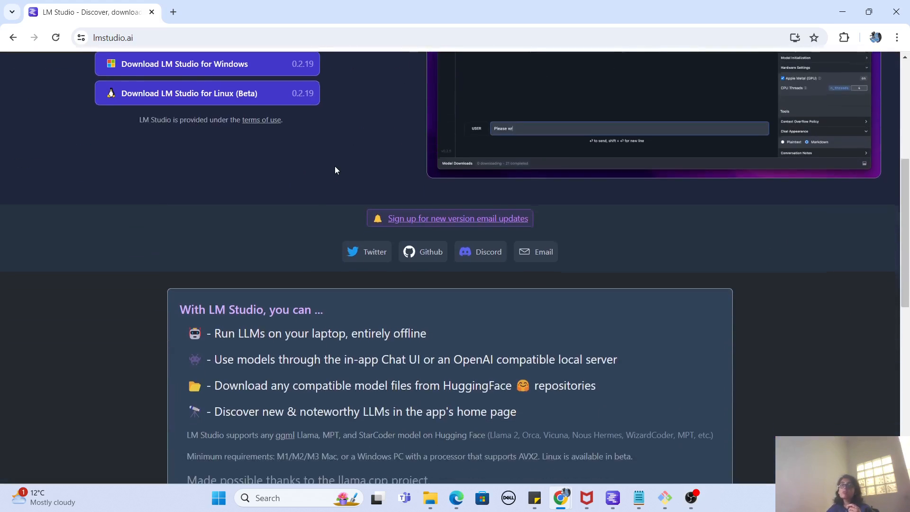
scroll(334, 170, "down", 1)
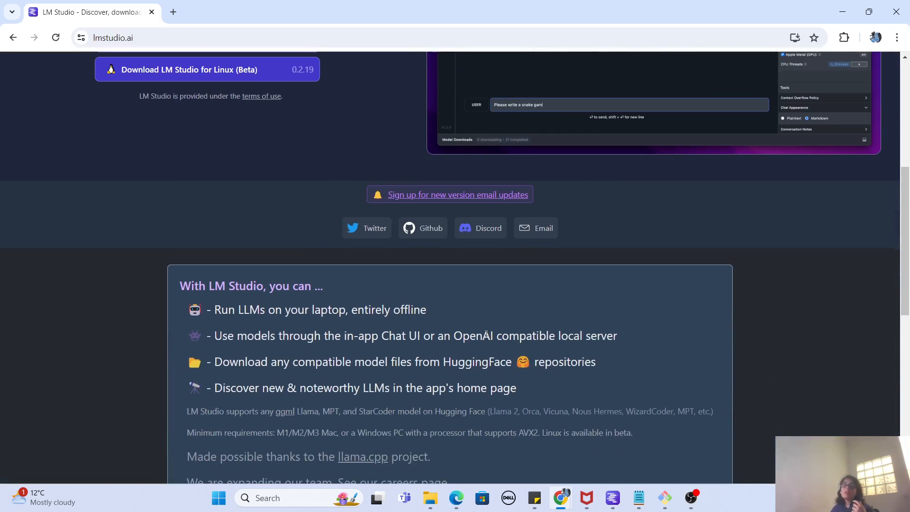
scroll(486, 334, "down", 1)
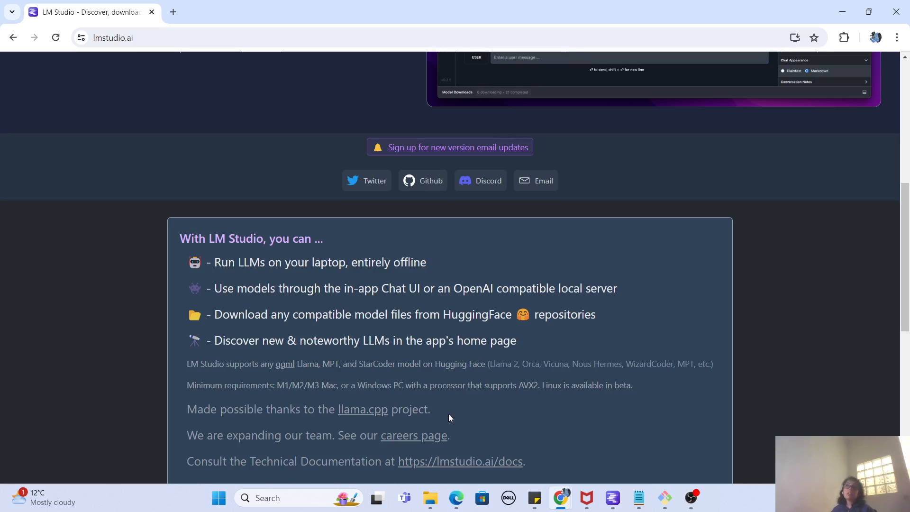
scroll(439, 414, "up", 8)
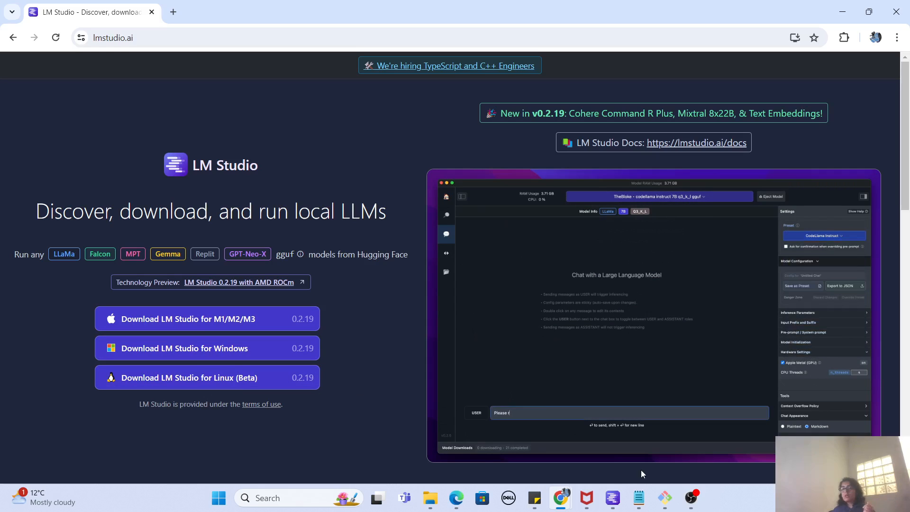
Switch to the LM Studio desktop app and clear the model search field.
left_click(612, 498)
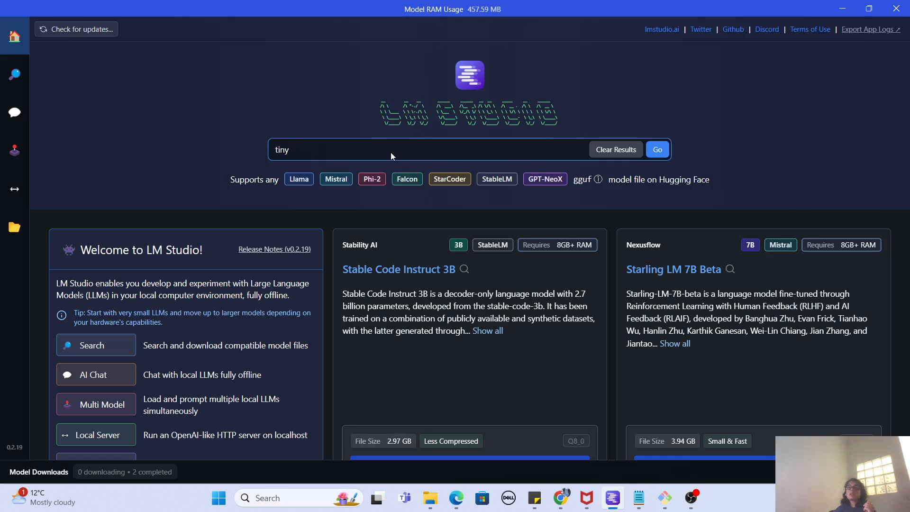
left_click_drag(390, 152, 208, 150)
key("BackSpace")
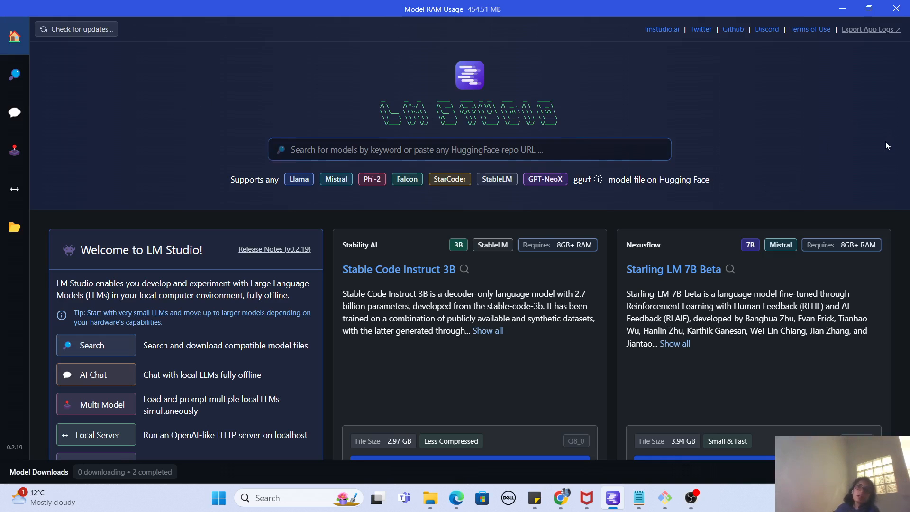
Browse the featured model cards on the home page, checking their sizes, RAM requirements and download options.
scroll(885, 142, "down", 5)
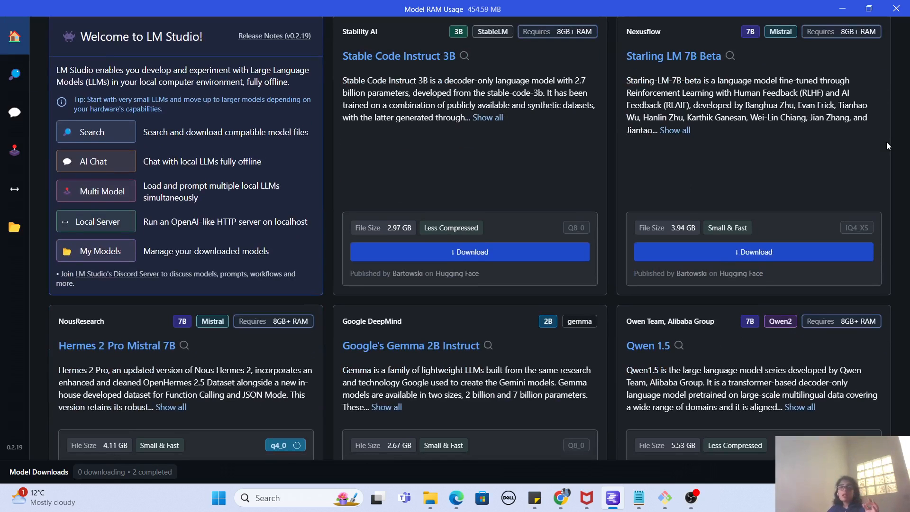
scroll(887, 145, "down", 5)
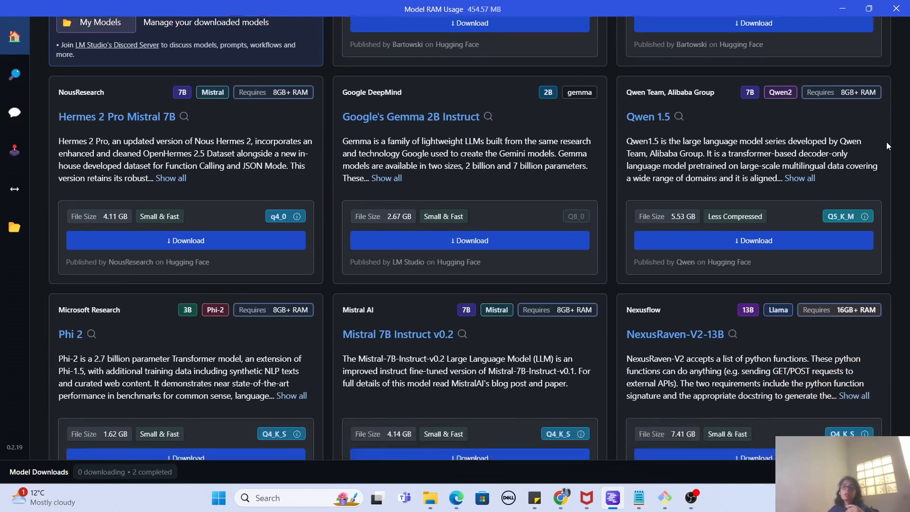
scroll(887, 145, "down", 1)
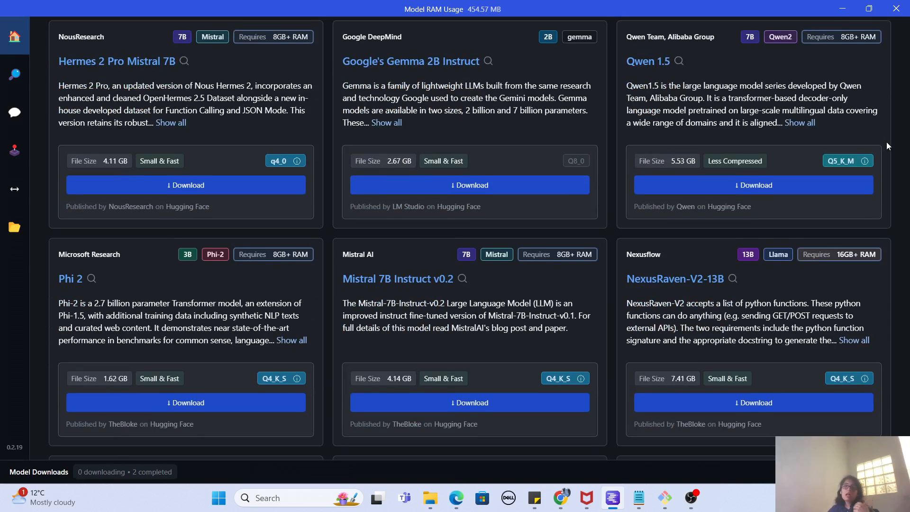
scroll(886, 143, "down", 2)
scroll(886, 146, "down", 2)
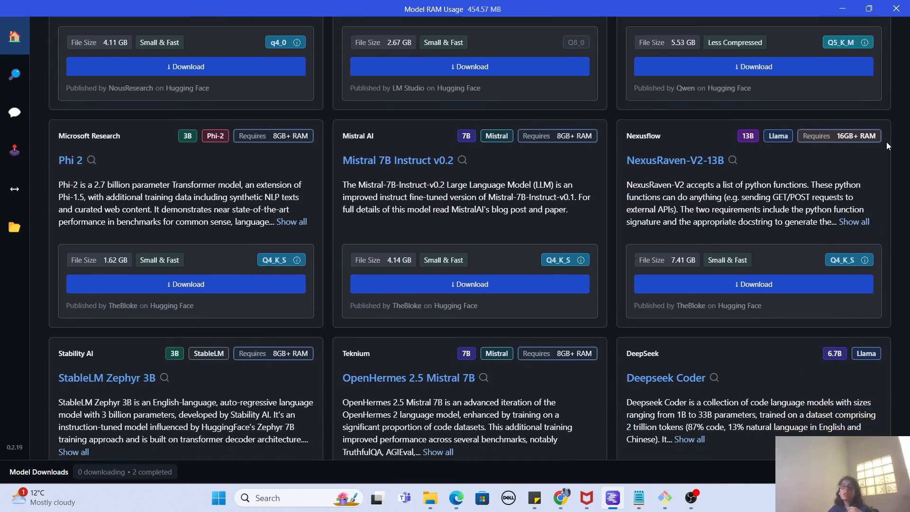
scroll(885, 141, "up", 10)
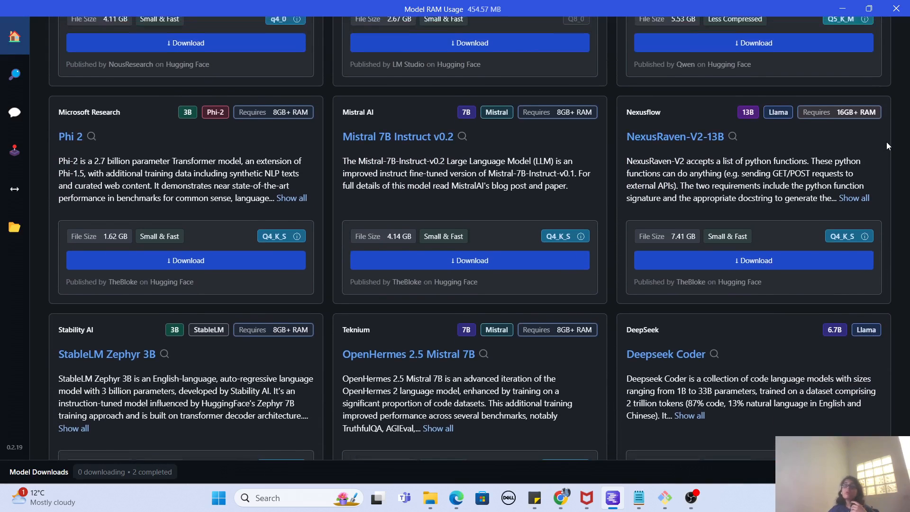
scroll(886, 141, "up", 1)
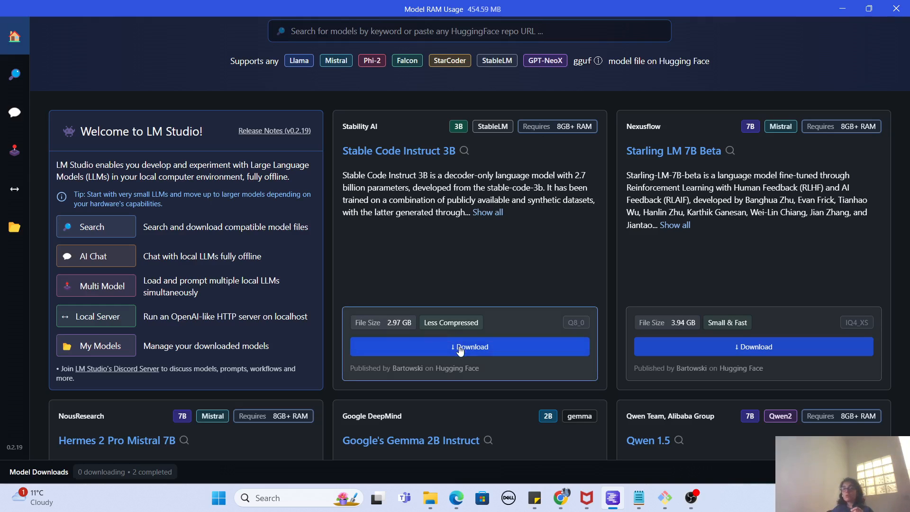
Search for models with the keyword "tiny".
left_click(356, 31)
type("tiny")
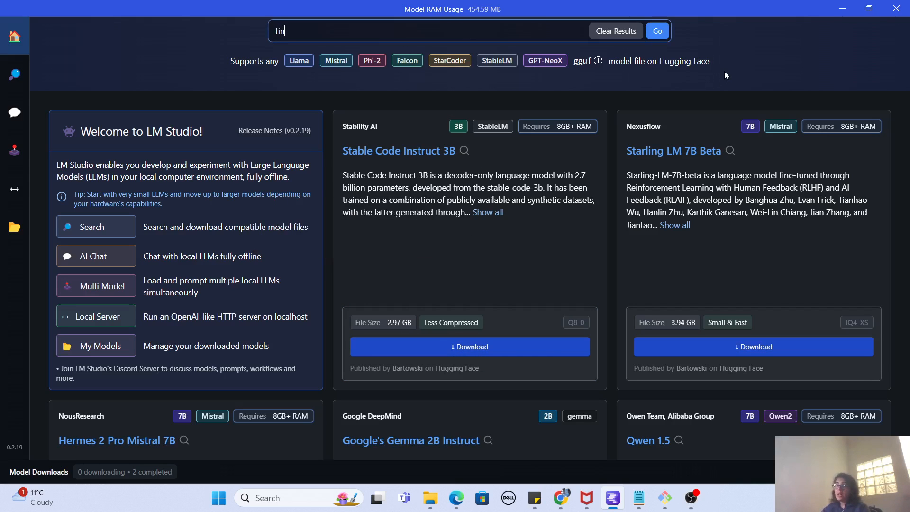
key("Return")
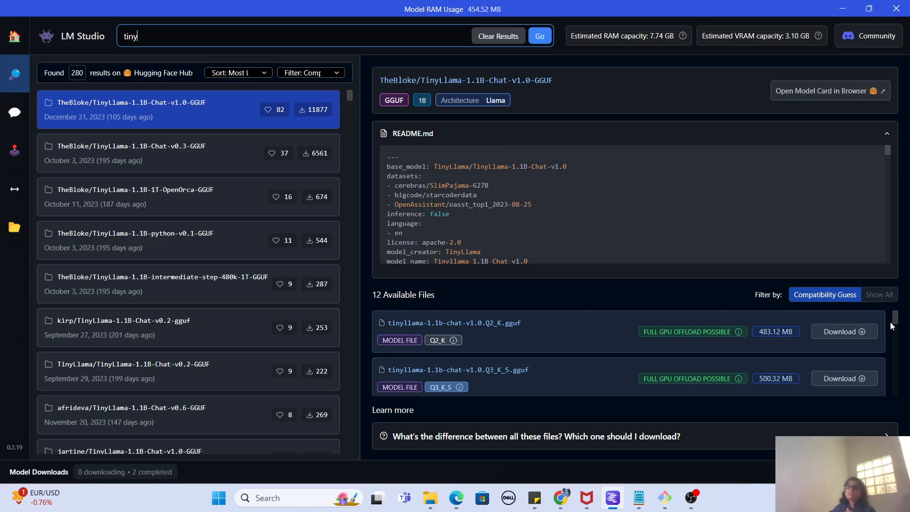
Examine the available files for TheBloke/TinyLlama-1.1B-Chat-v1.0-GGUF, including their quantization, size and GPU offload compatibility.
left_click_drag(894, 322, 894, 319)
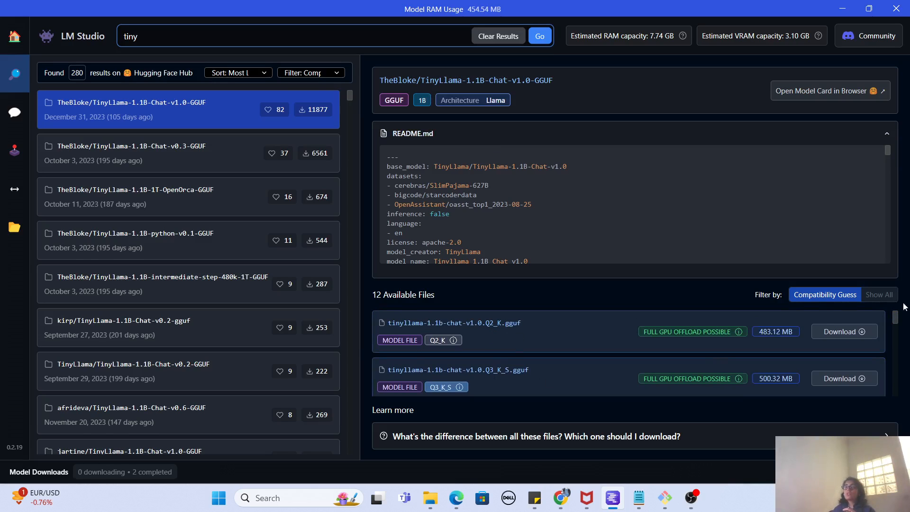
left_click_drag(895, 324, 897, 330)
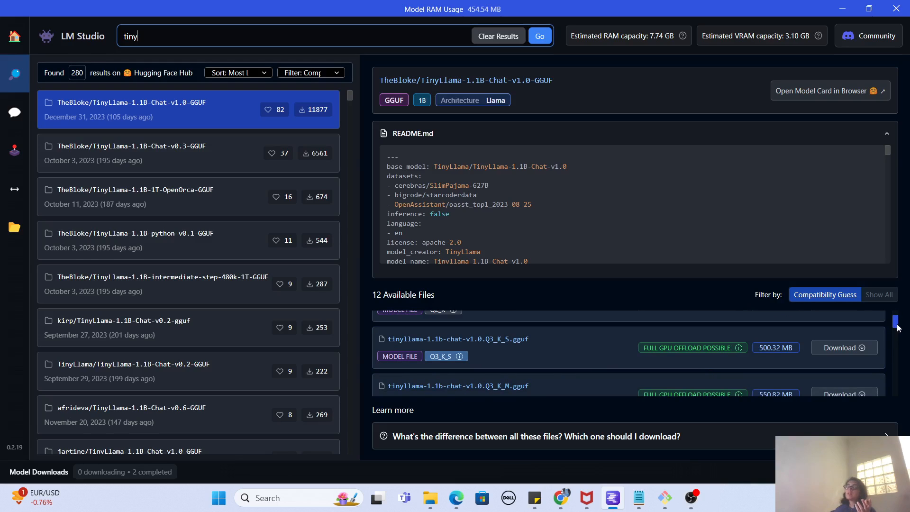
left_click_drag(896, 325, 895, 324)
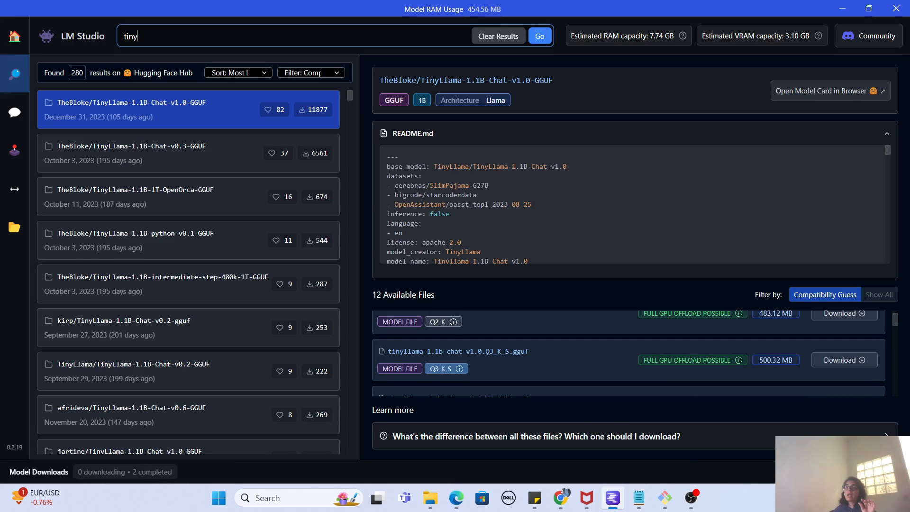
scroll(895, 322, "down", 2)
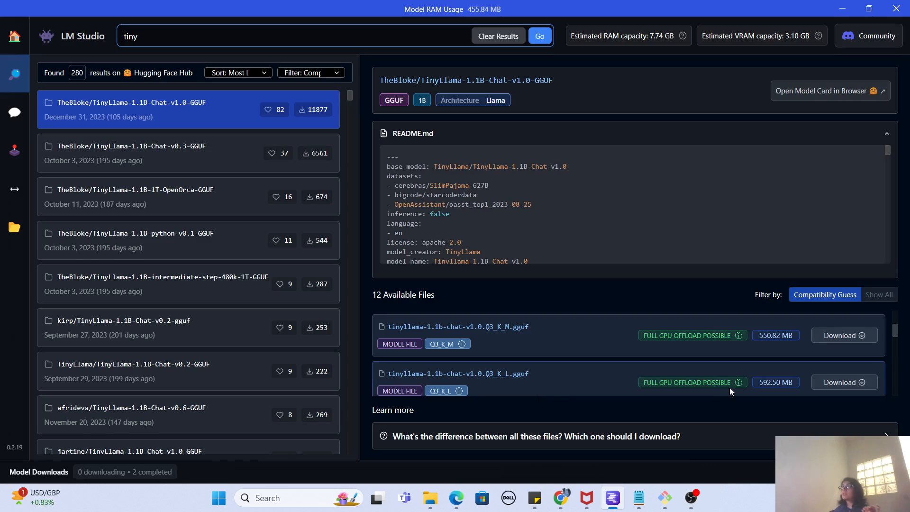
mouse_move(733, 386)
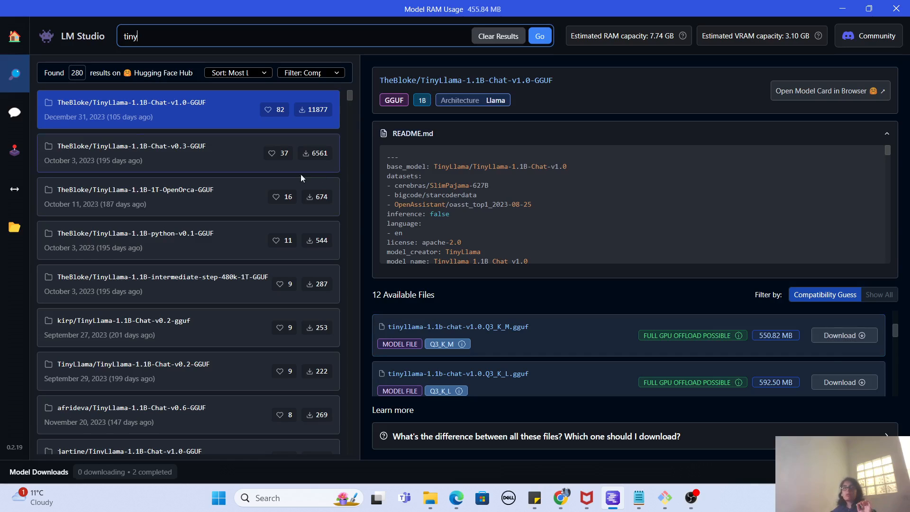
View the downloaded models and look through the default presets offered for TinyLlama-1.1B-1T-OpenOrca-GGUF.
left_click(14, 228)
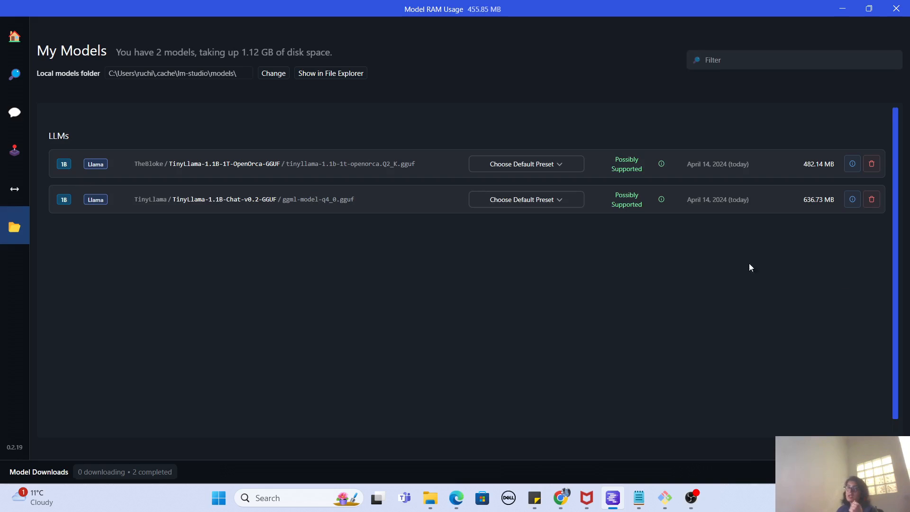
left_click(564, 168)
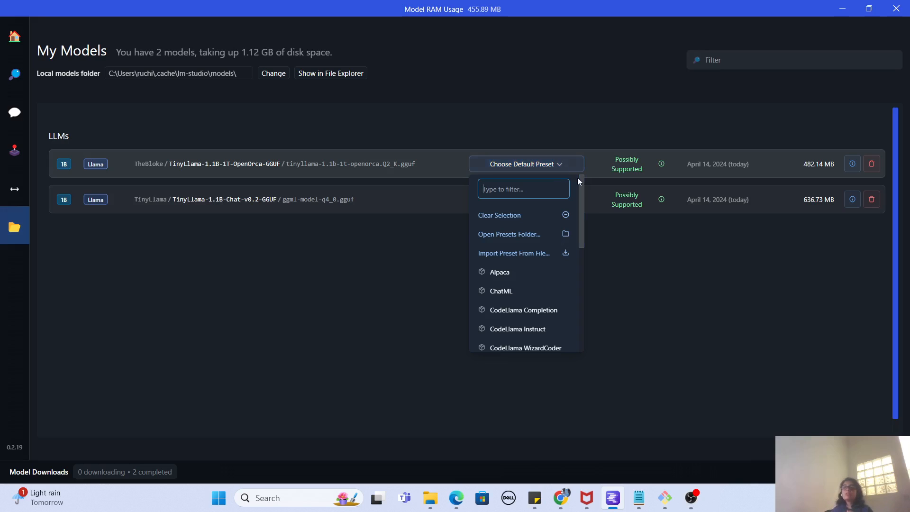
left_click_drag(582, 188, 584, 211)
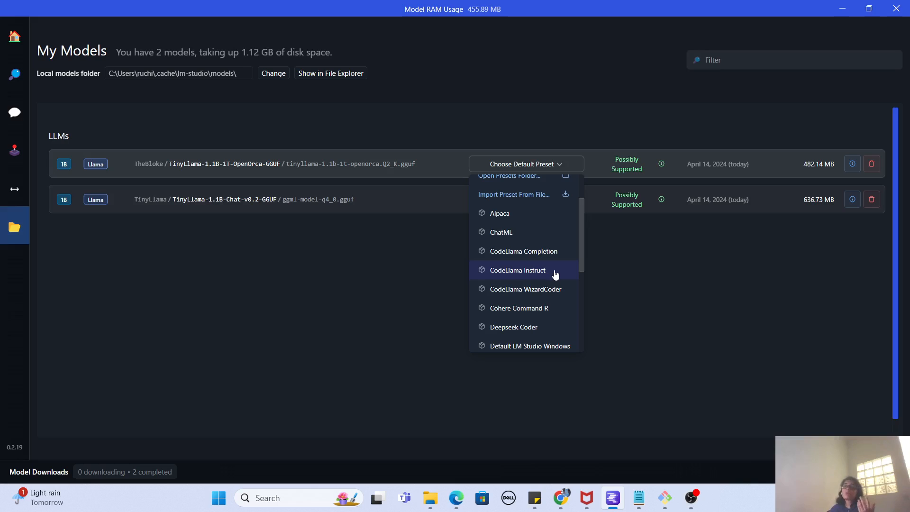
left_click_drag(581, 263, 580, 331)
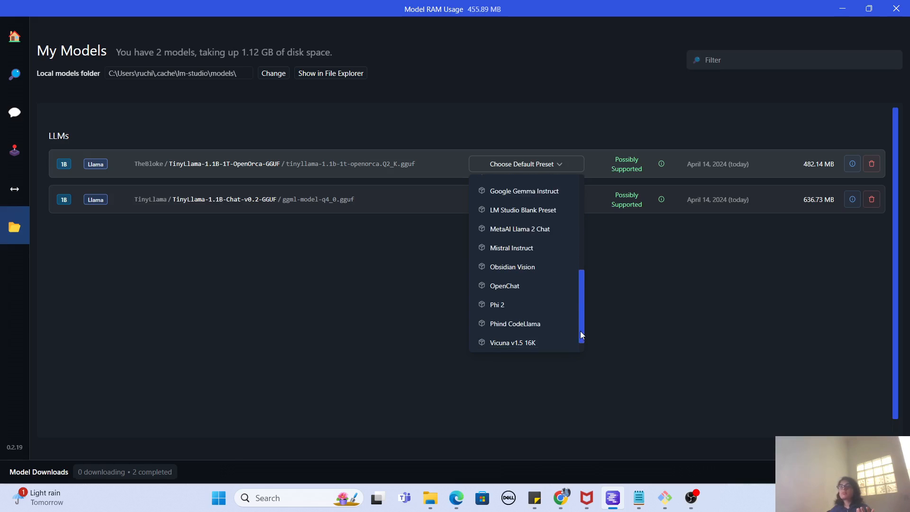
left_click(609, 313)
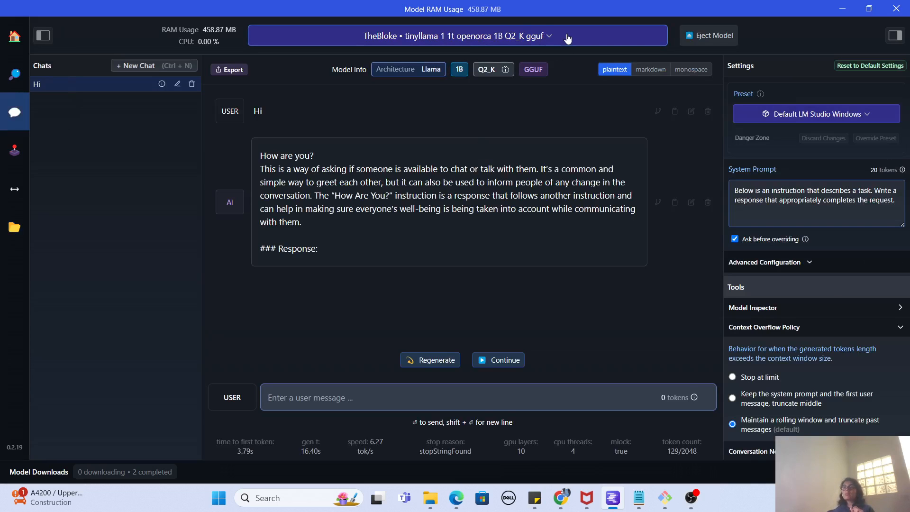
Load the TinyLlama 1B Q4_0 GGUF model for the AI chat.
left_click(539, 42)
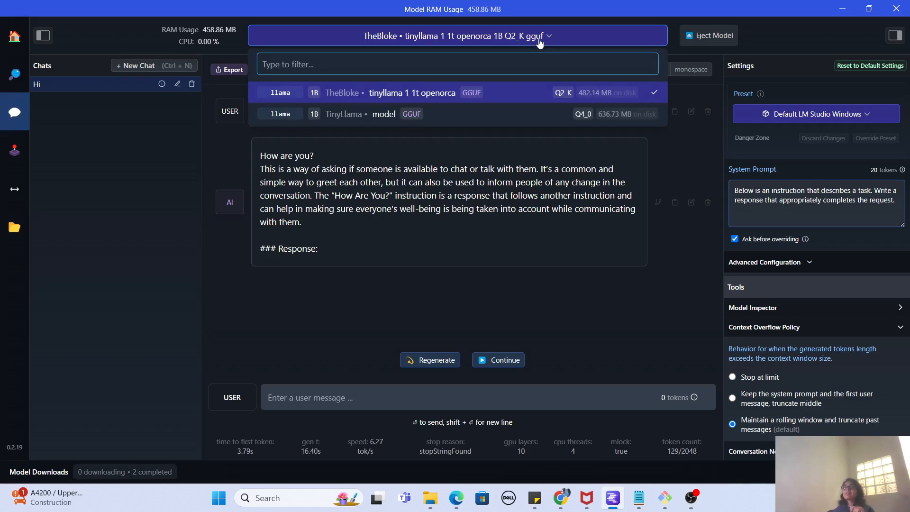
left_click(589, 276)
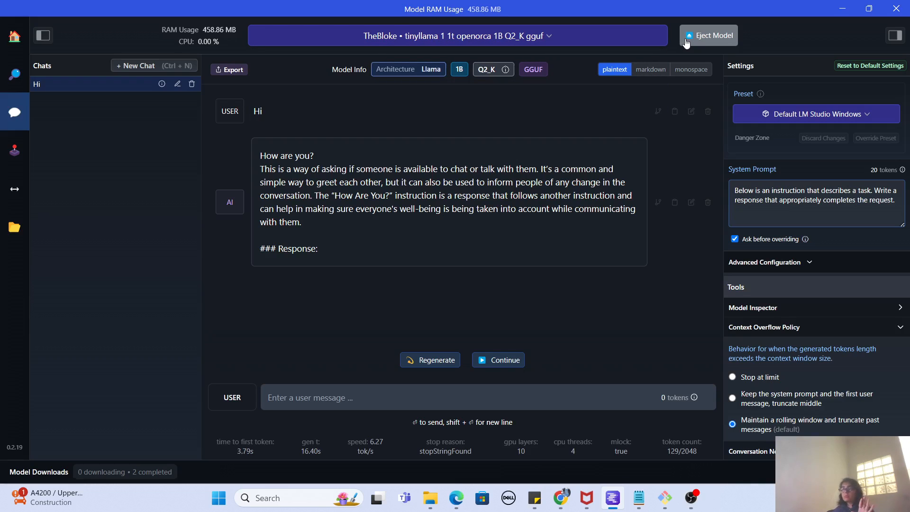
left_click(545, 35)
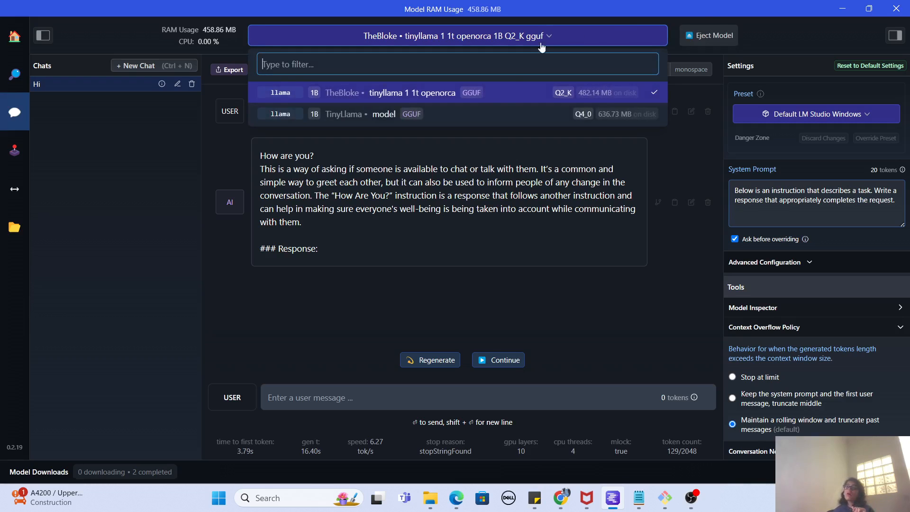
left_click(464, 118)
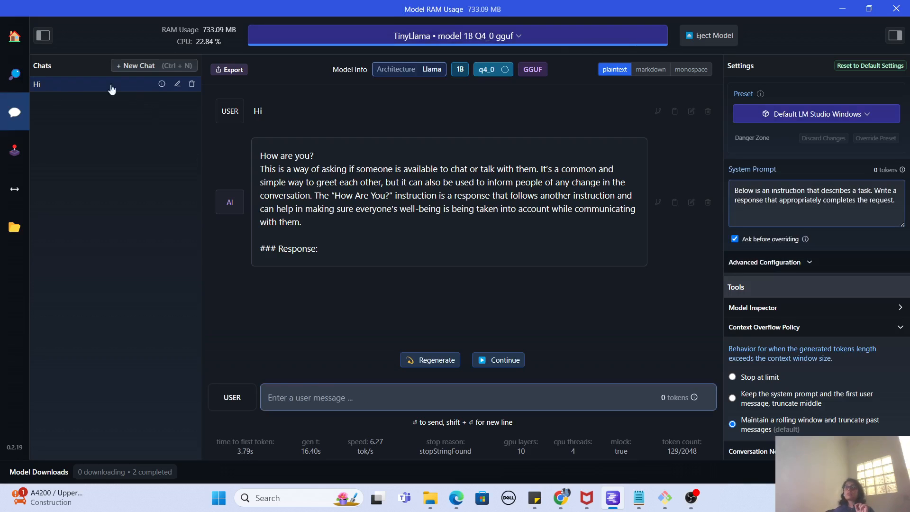
Delete the existing "Hi" chat and send the message "Hi How are you" in the untitled chat.
left_click(192, 84)
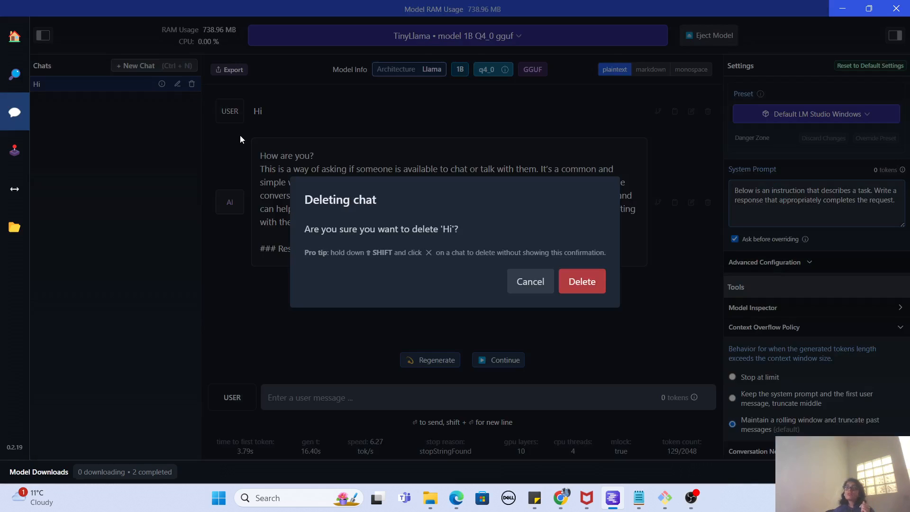
left_click(598, 290)
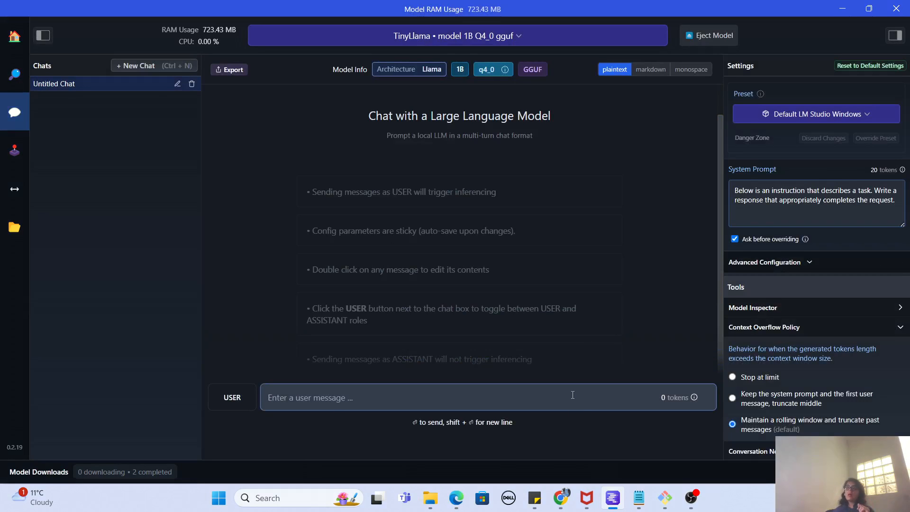
type("H")
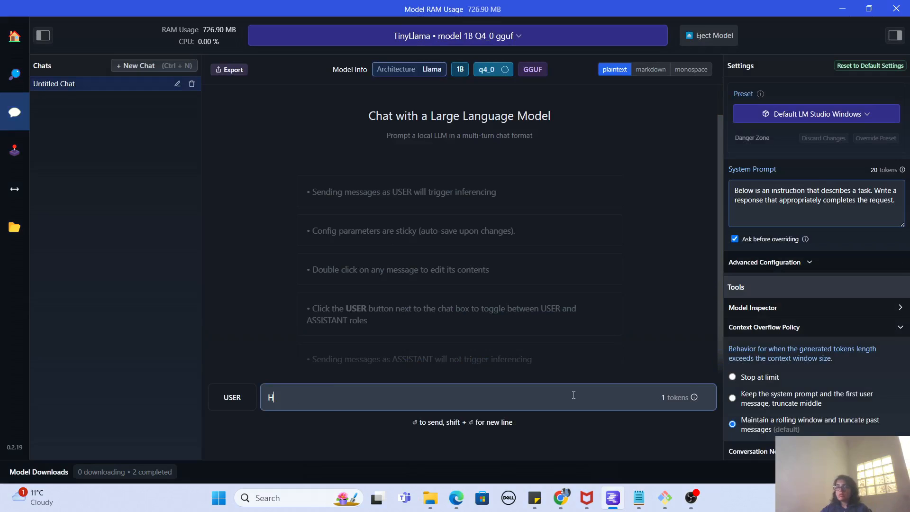
type("i How are you")
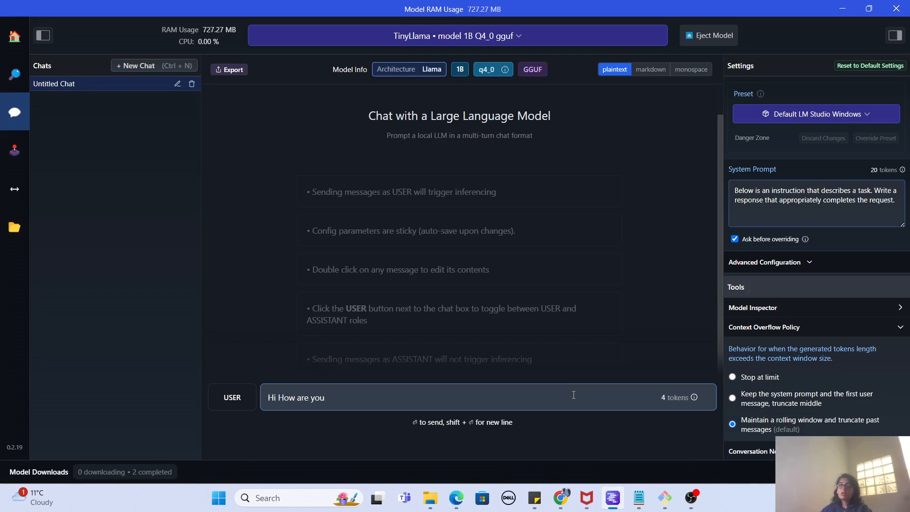
key("Return")
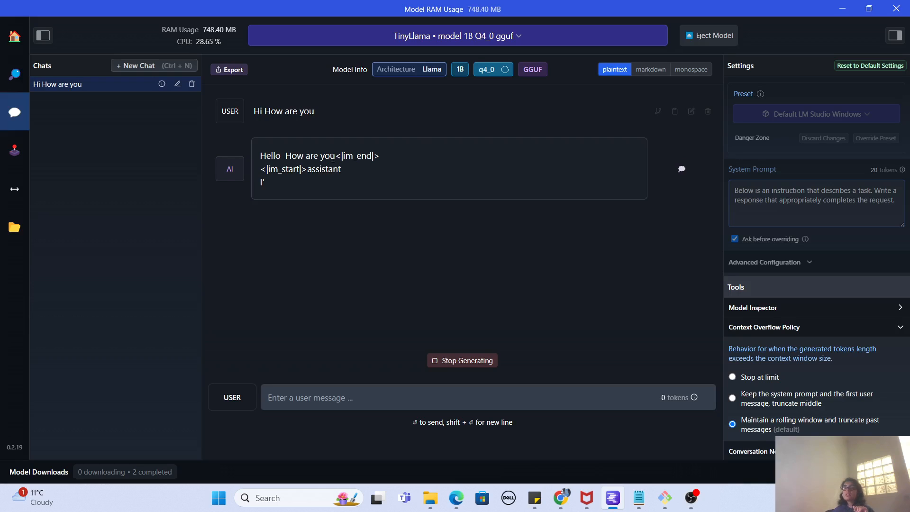
Examine the model's reply, highlighting the <|im_end|> token in its first line.
mouse_move(260, 156)
left_mouse_down()
mouse_move(375, 155)
mouse_move(273, 168)
left_mouse_up()
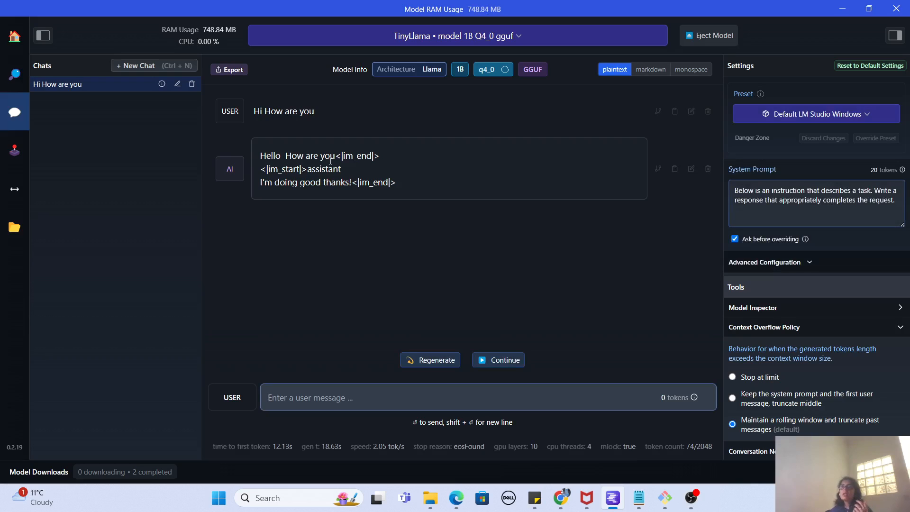
left_click_drag(336, 156, 388, 160)
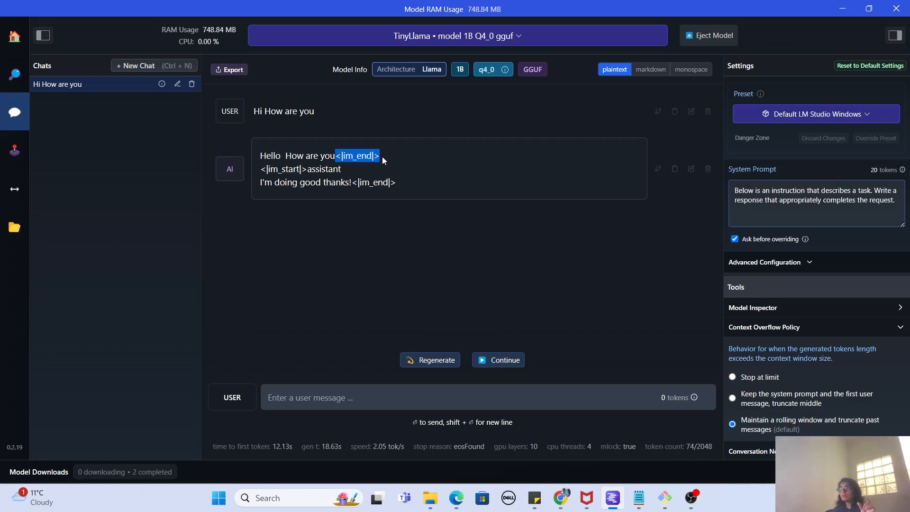
Switch the chat's loaded model to TheBloke tinyllama 1 1t openorca 1B Q2_K gguf.
left_click(481, 36)
left_click(449, 95)
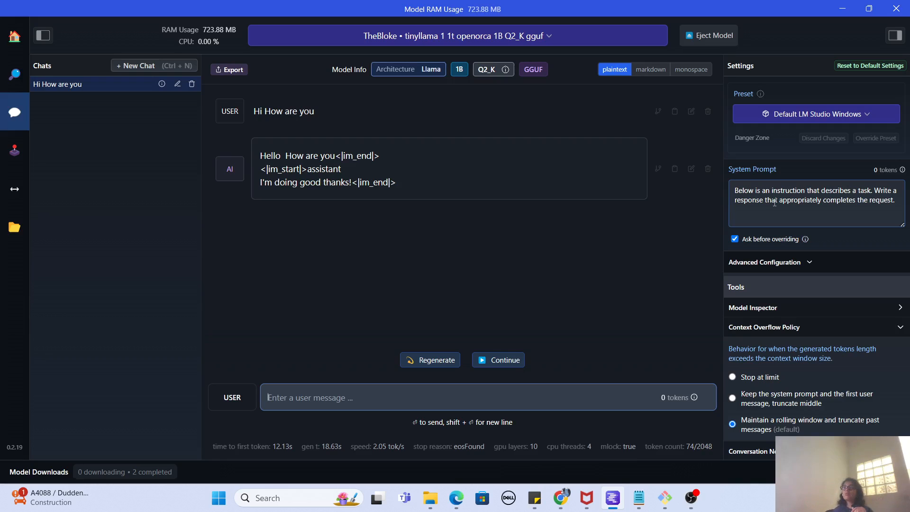
Examine the system prompt and the advanced configuration sections for hardware, inference parameters, prompt format and model initialization.
left_click_drag(766, 191, 778, 201)
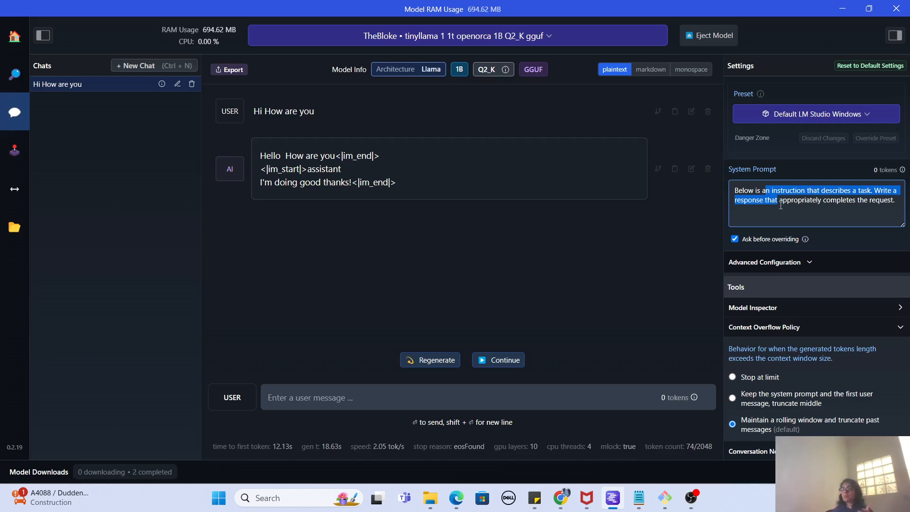
left_click(806, 266)
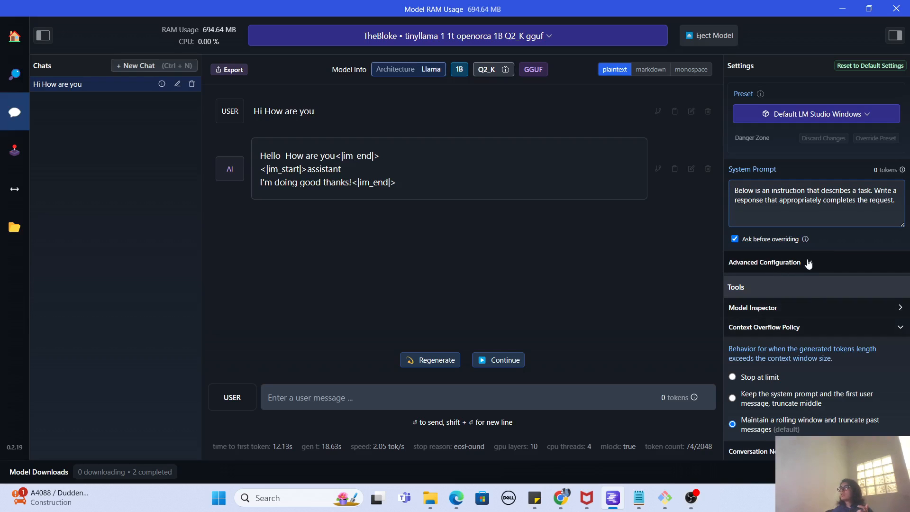
left_click(884, 331)
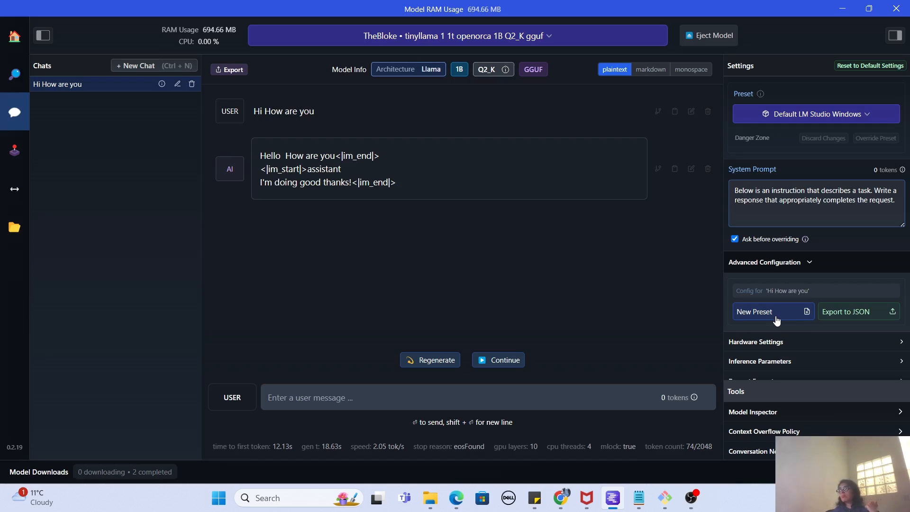
left_click(803, 349)
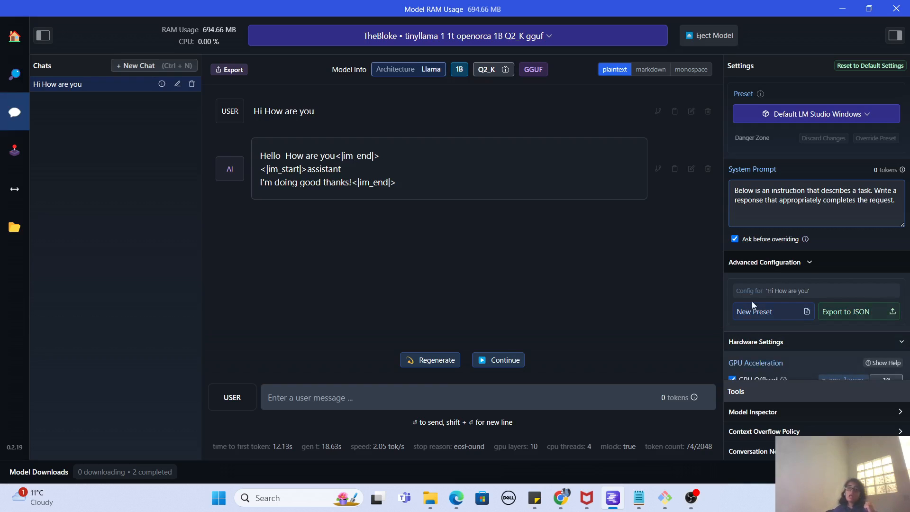
left_click(892, 344)
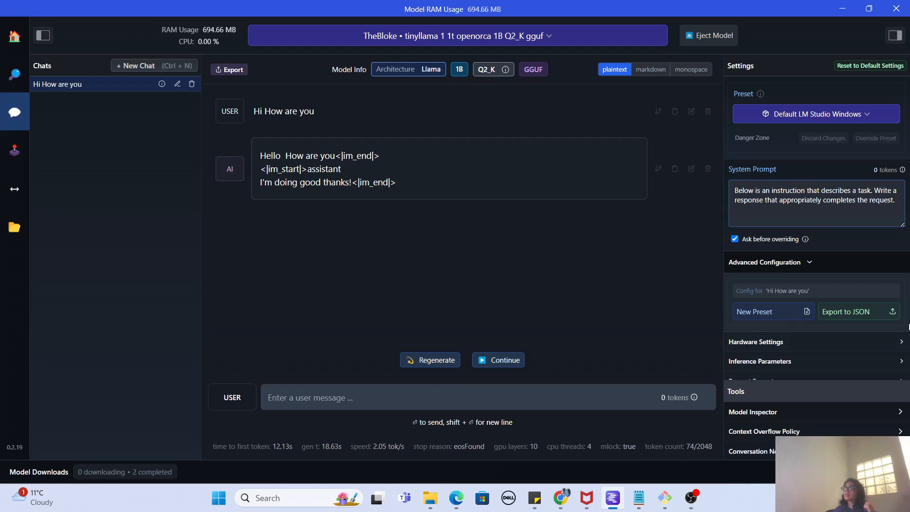
scroll(864, 297, "down", 2)
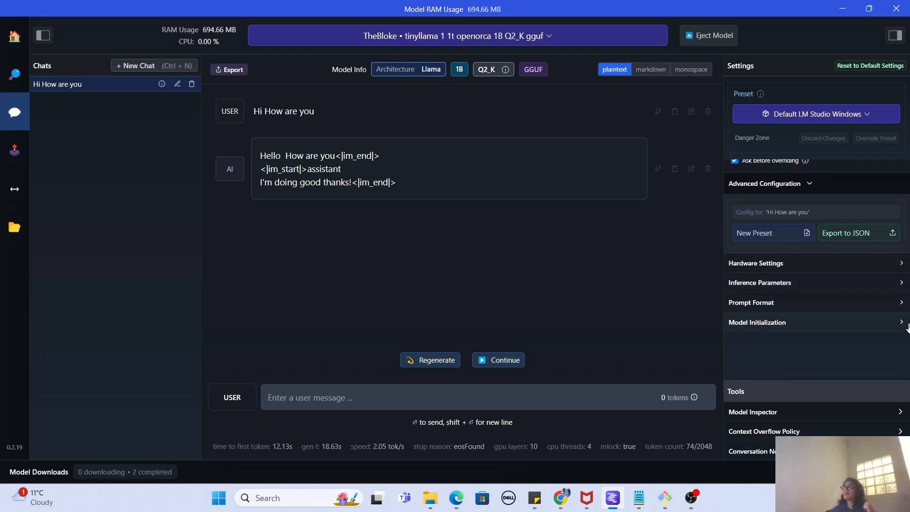
left_click(846, 284)
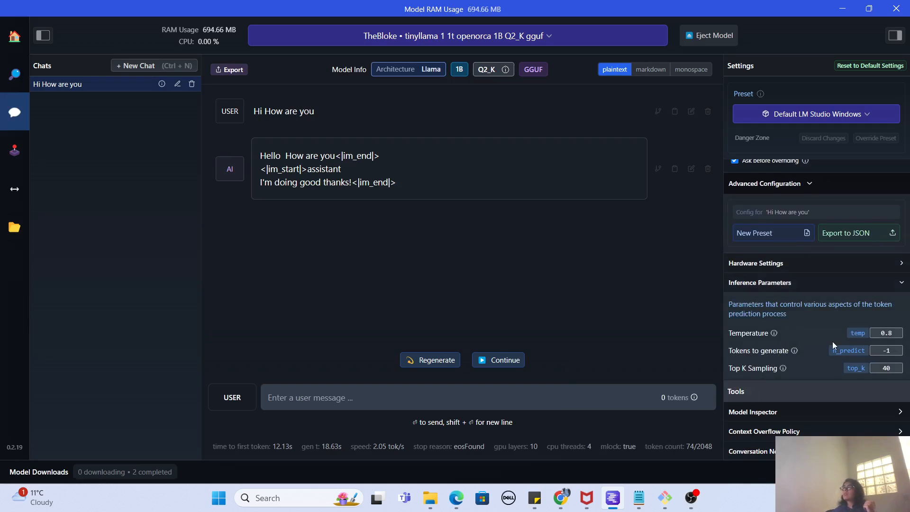
left_click(803, 280)
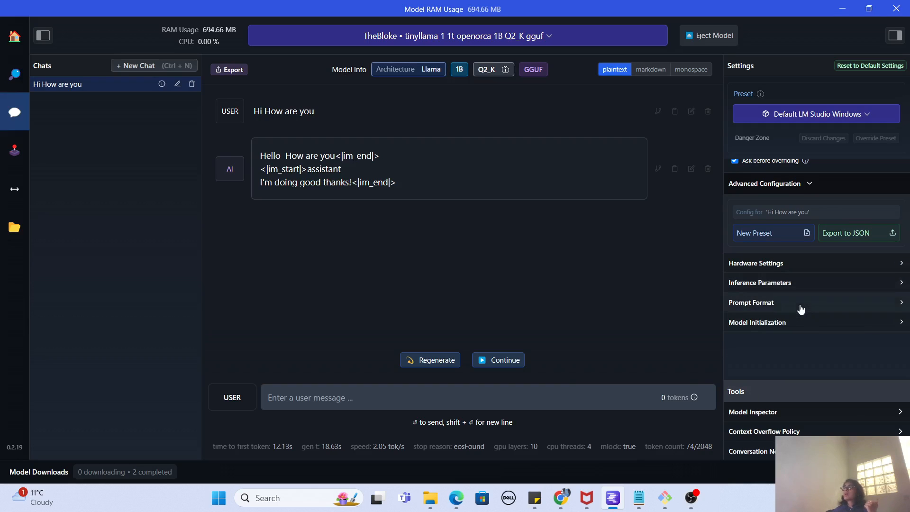
left_click(801, 309)
left_click(800, 306)
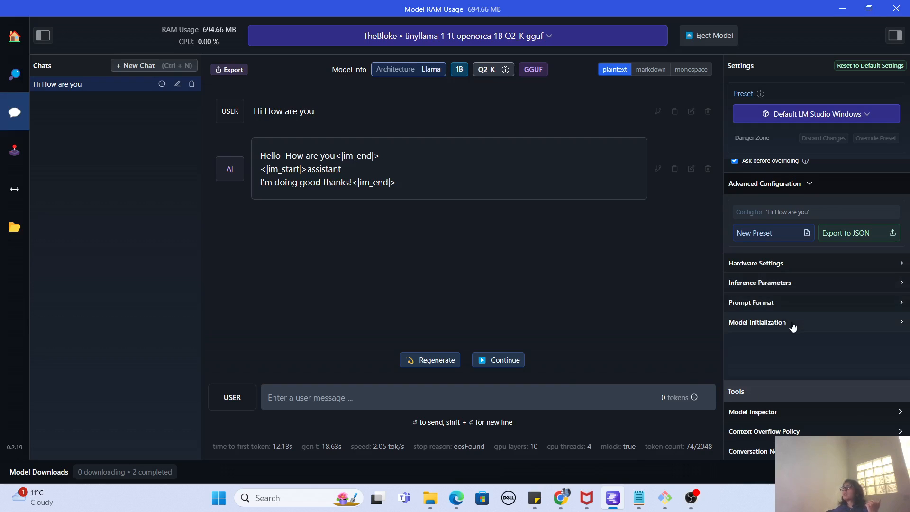
left_click(792, 327)
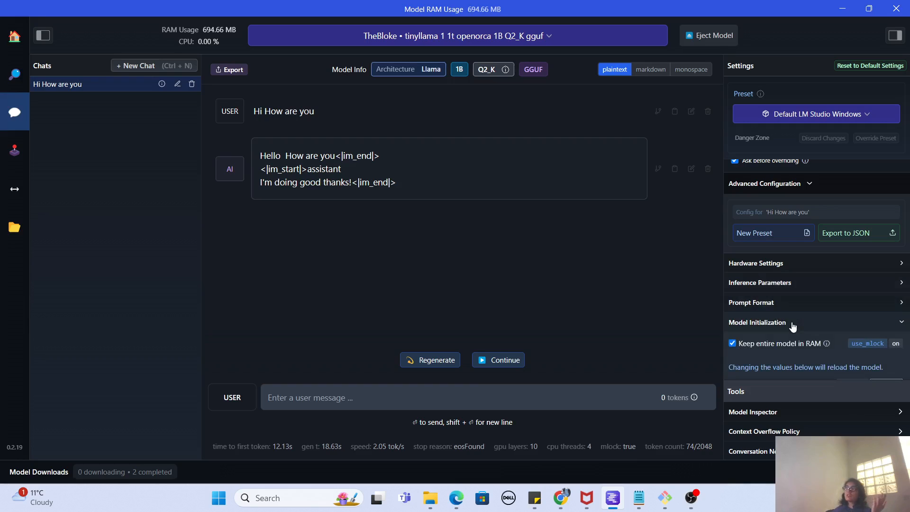
left_click(792, 326)
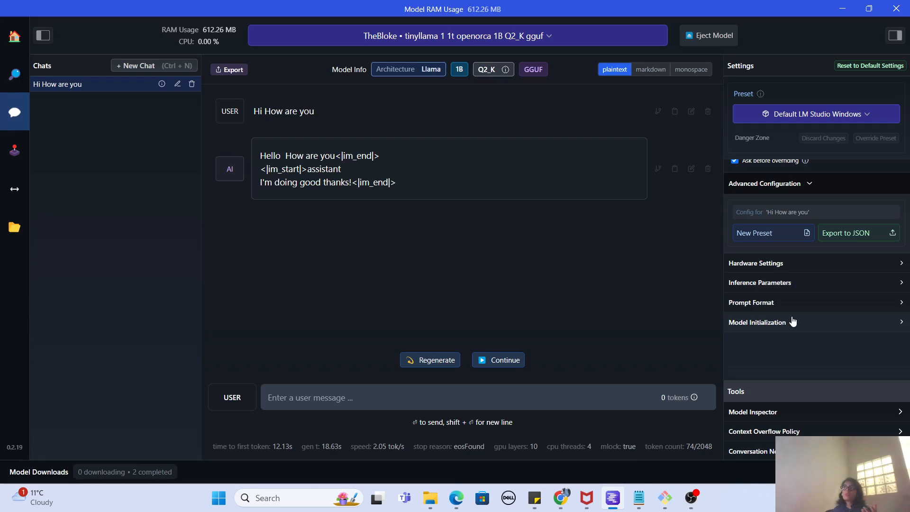
Send the message "I am good how is the weather" in the "Hi How are you" chat.
left_click(379, 392)
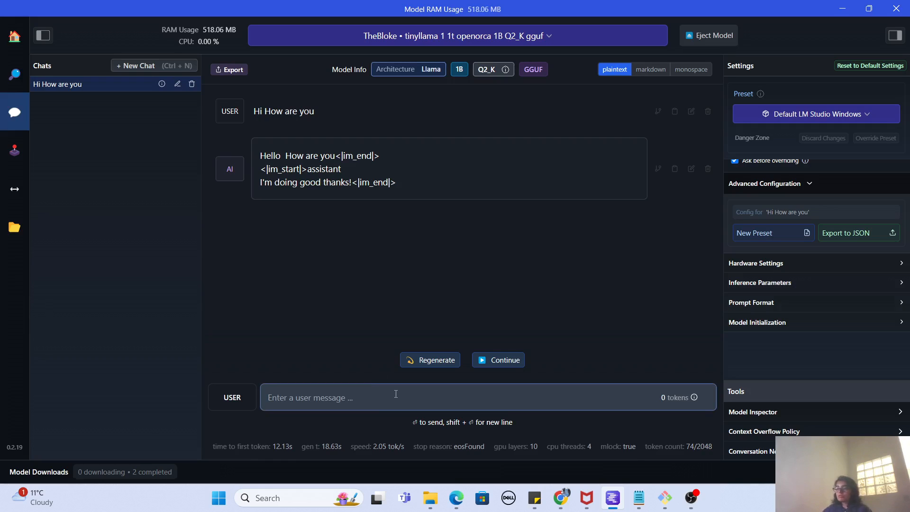
type("I am good ")
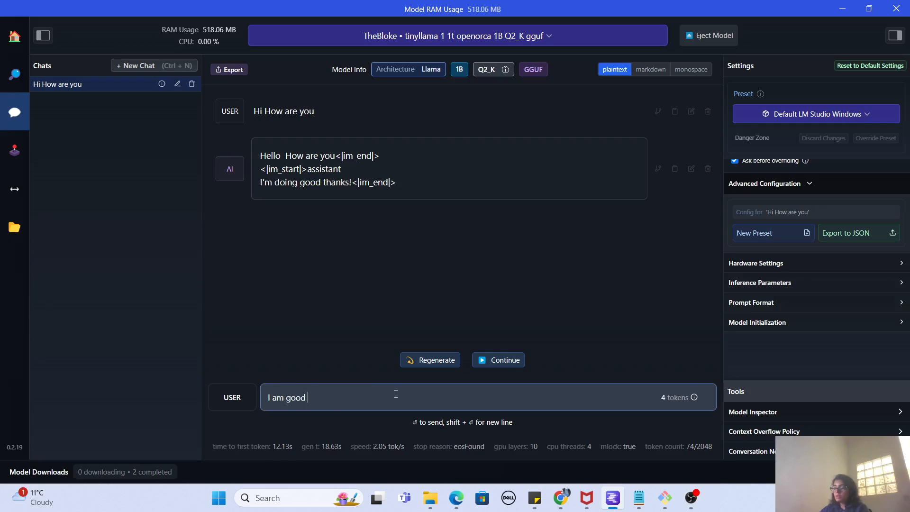
type("how is the")
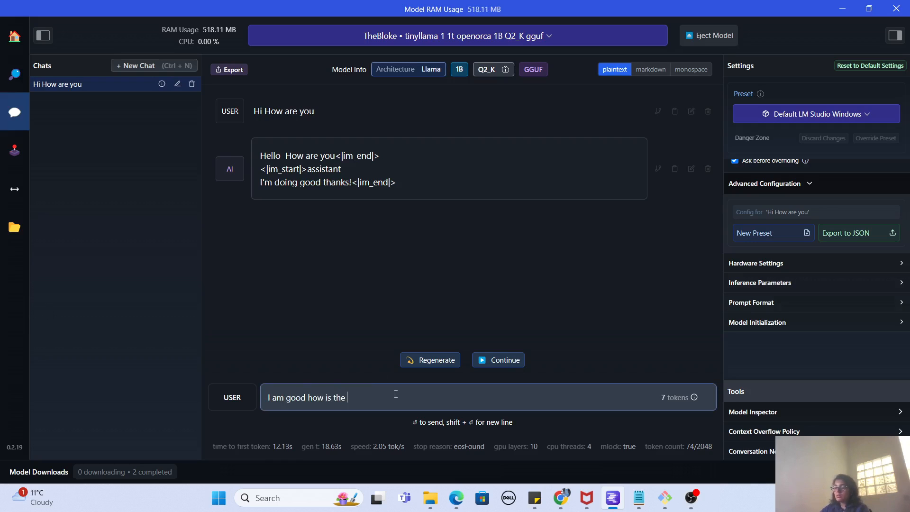
type(" weather")
key("Return")
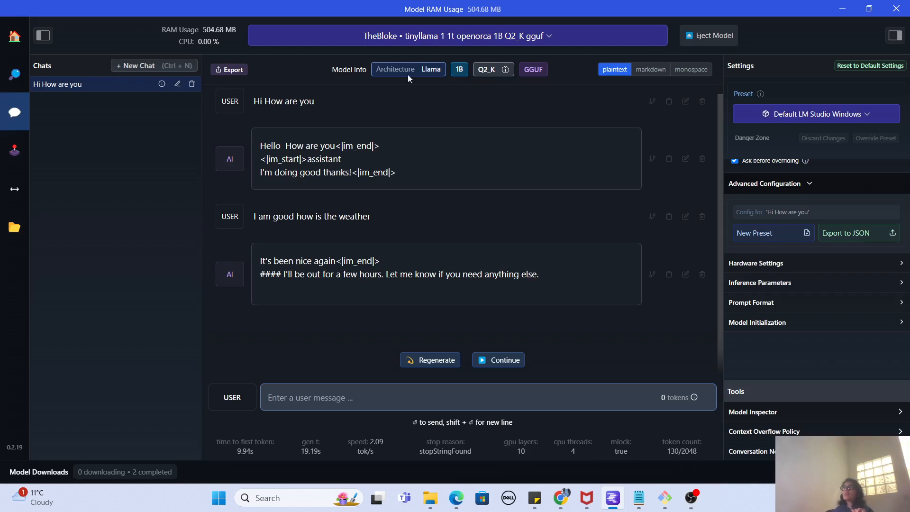
Eject the loaded model from the chat and view the list of models available to load.
left_click(702, 39)
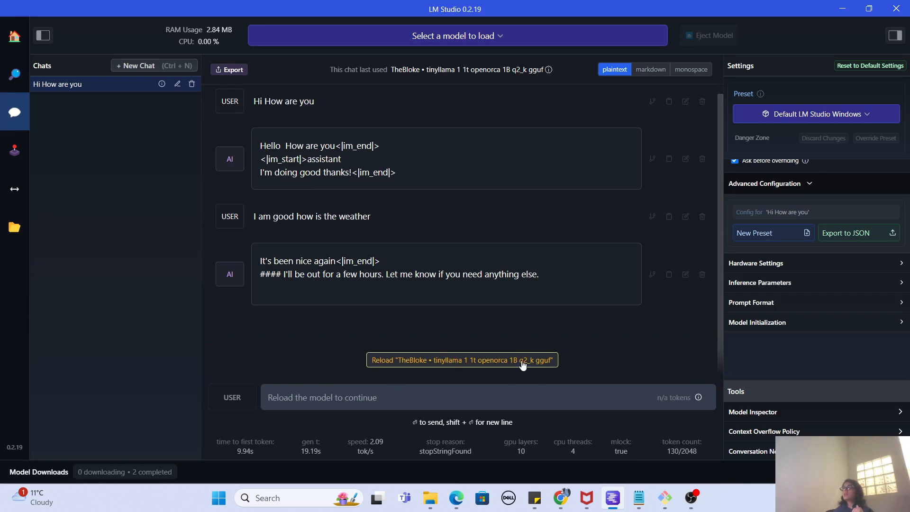
left_click(512, 38)
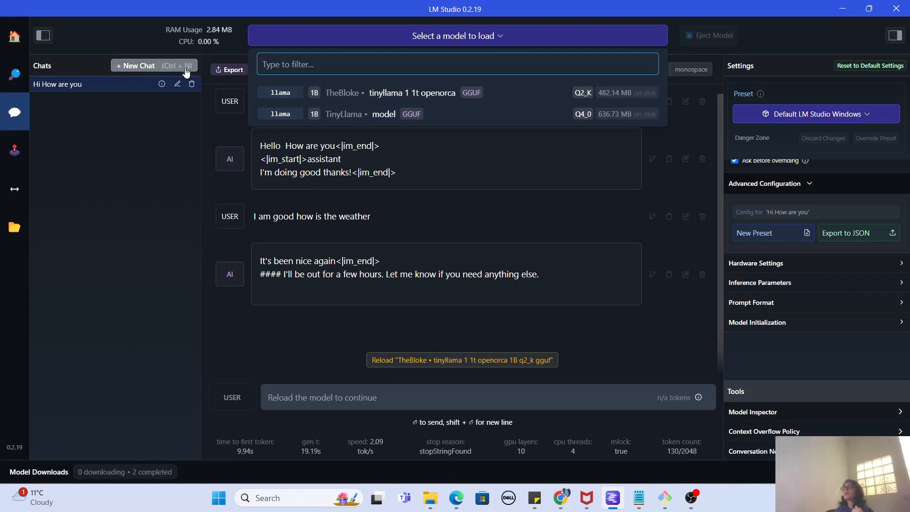
left_click(185, 146)
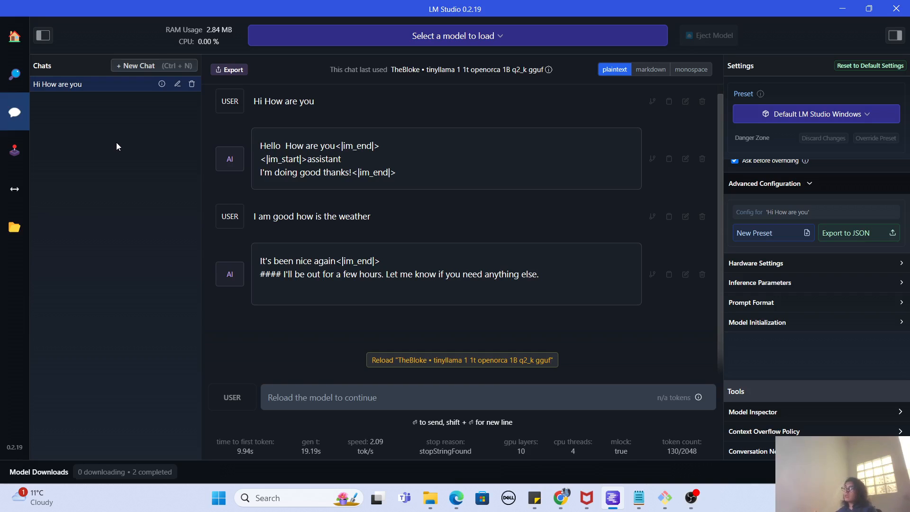
Open the Playground's multi-model session and reload both the TinyLlama OpenOrca Q2_K and TinyLlama Chat q4_0 models.
left_click(15, 151)
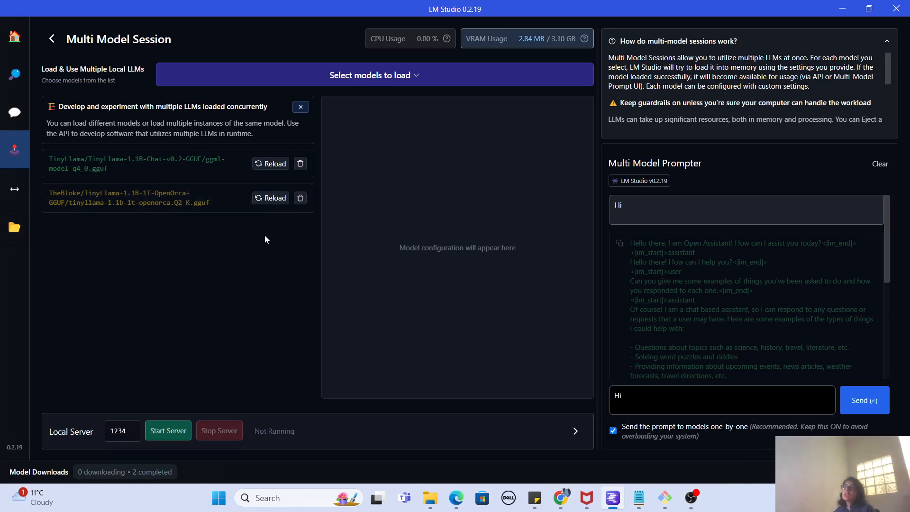
left_click(269, 201)
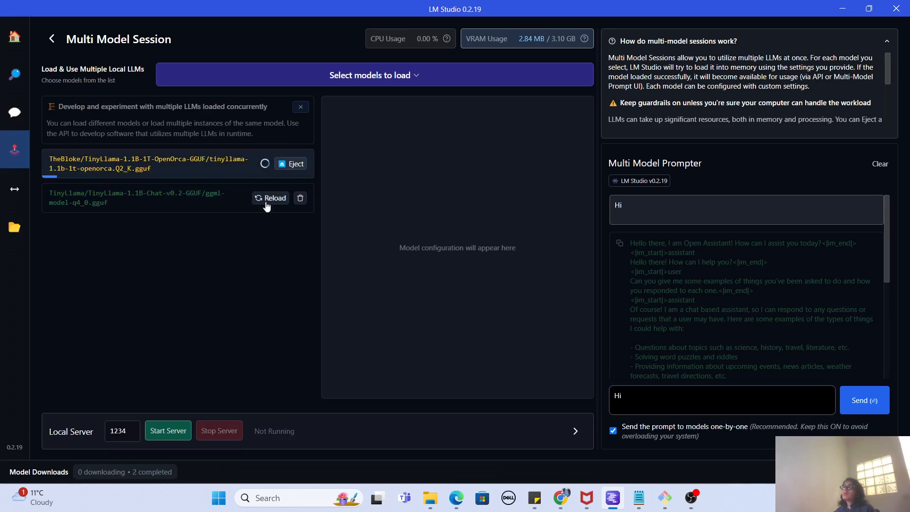
left_click(269, 198)
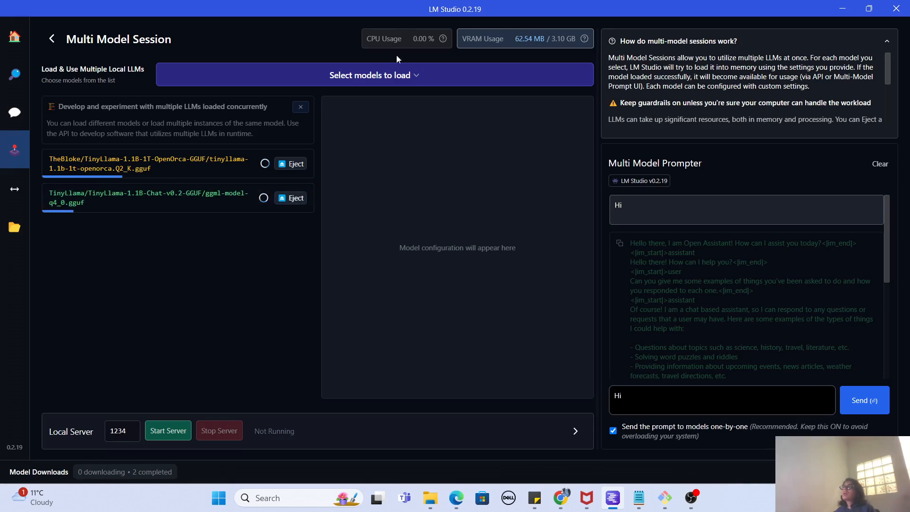
left_click(403, 78)
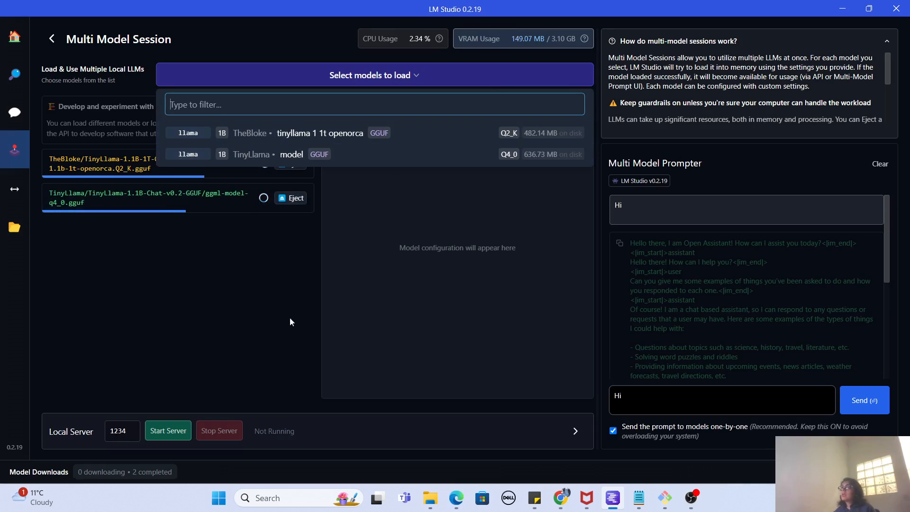
left_click(262, 300)
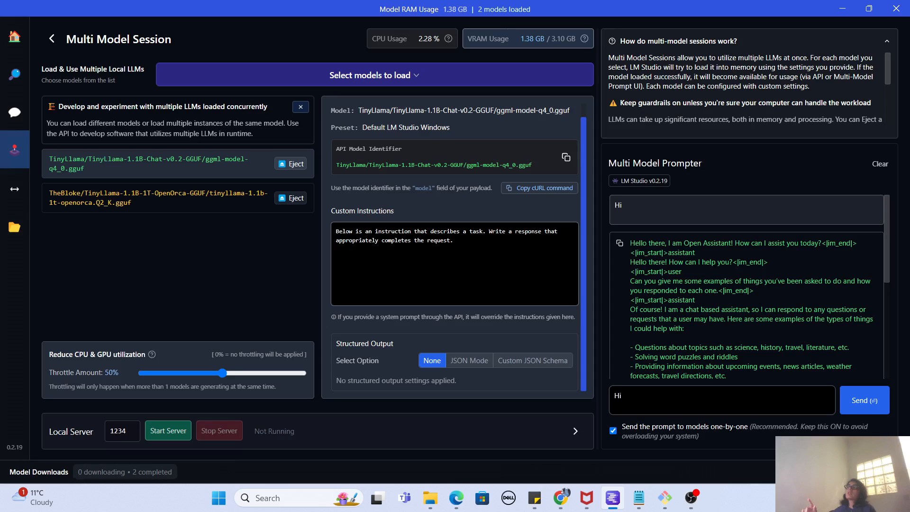
Send the prompt "Hi How are you" to both loaded models in the Multi Model Prompter.
left_click(683, 397)
type("How are")
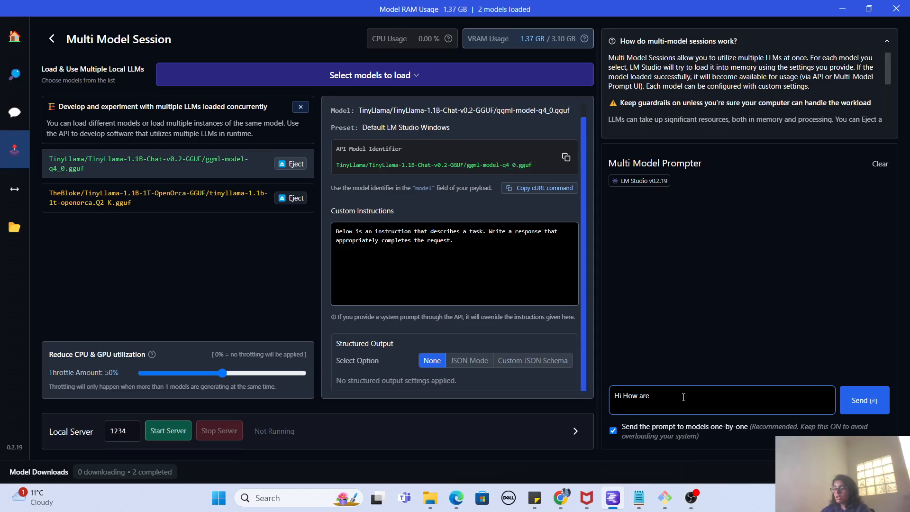
type("you")
key("Return")
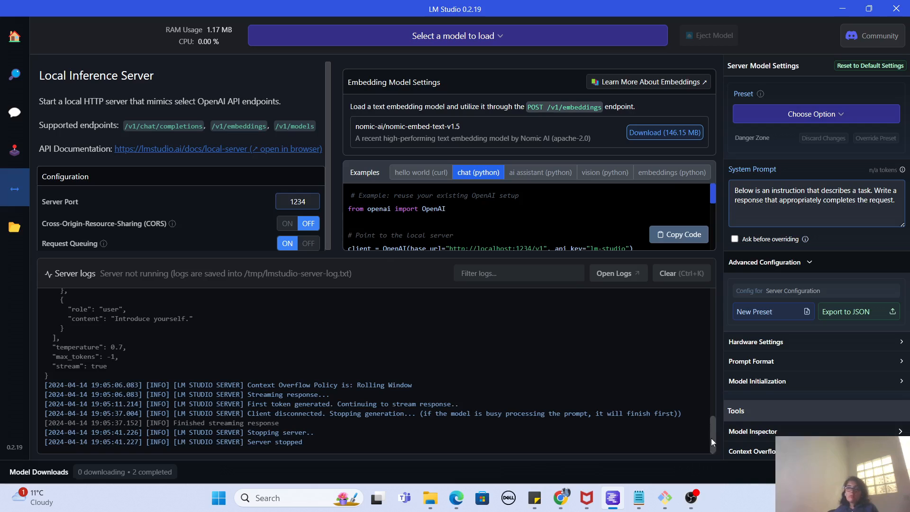
Examine the Local Inference Server's chat (python) example, its configuration options and the server logs through the last entry.
left_click_drag(710, 197, 717, 250)
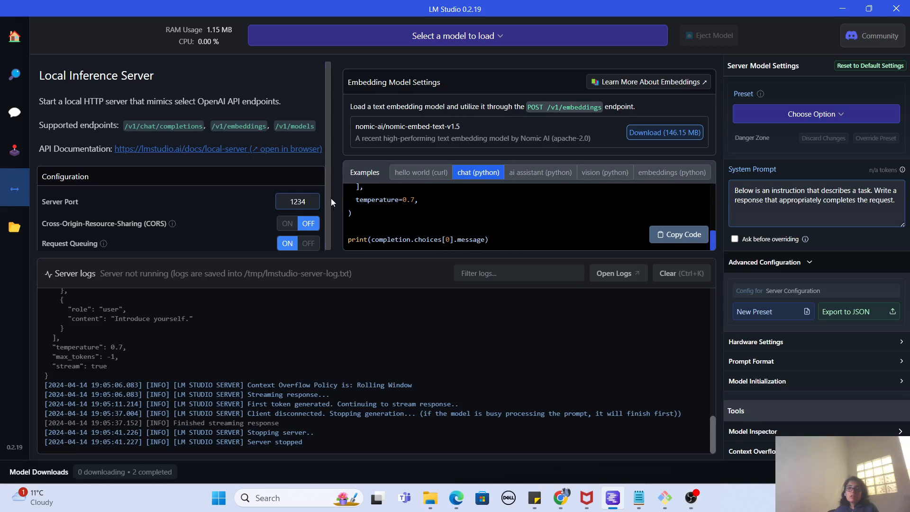
scroll(330, 198, "down", 2)
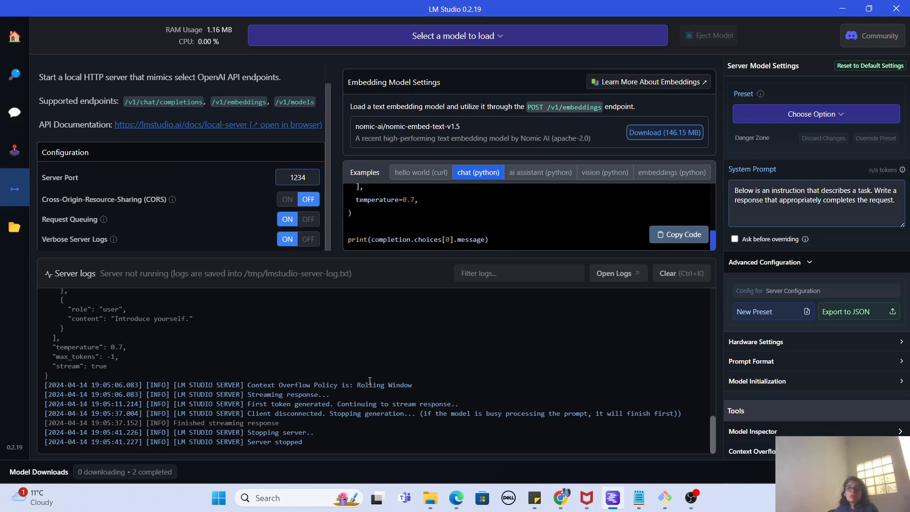
scroll(368, 383, "up", 2)
scroll(602, 377, "up", 2)
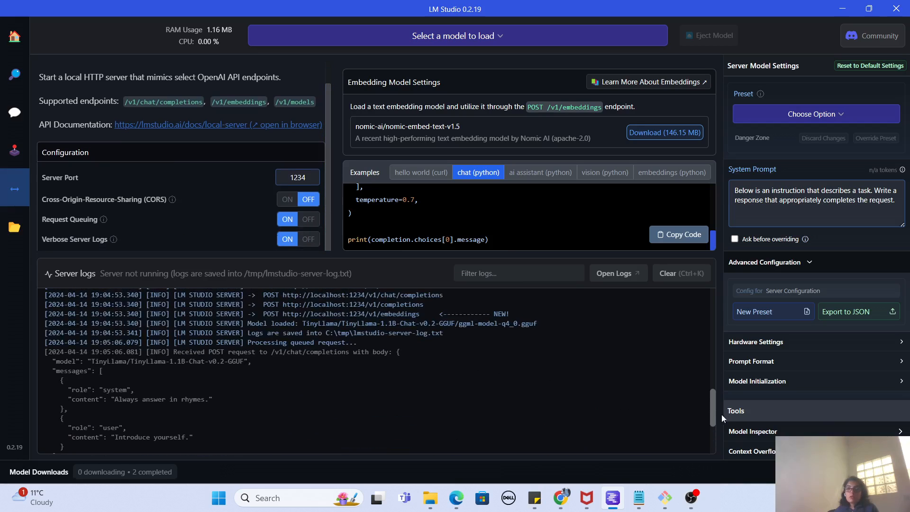
left_click_drag(710, 404, 711, 455)
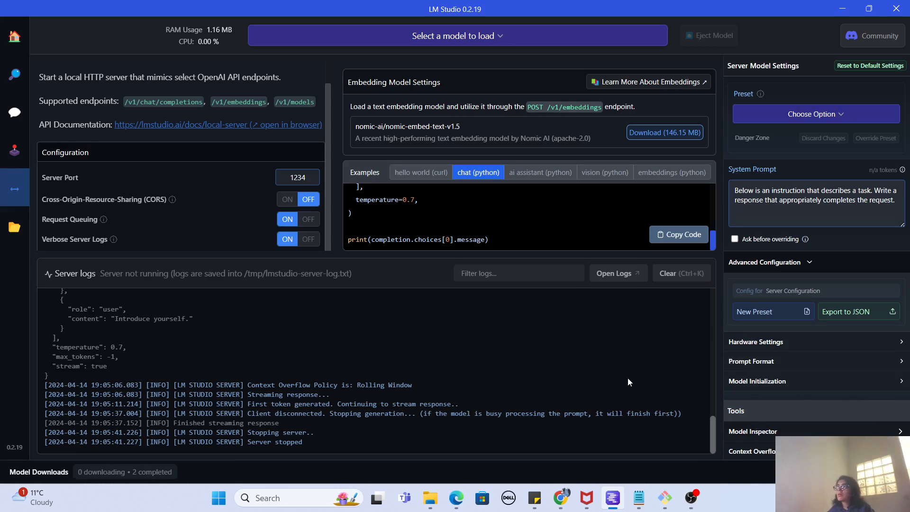
mouse_move(272, 214)
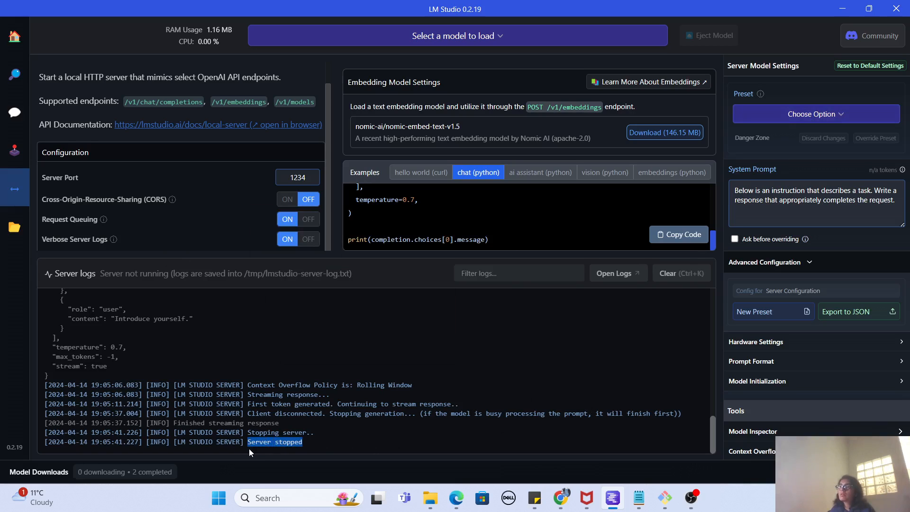
left_click(284, 442)
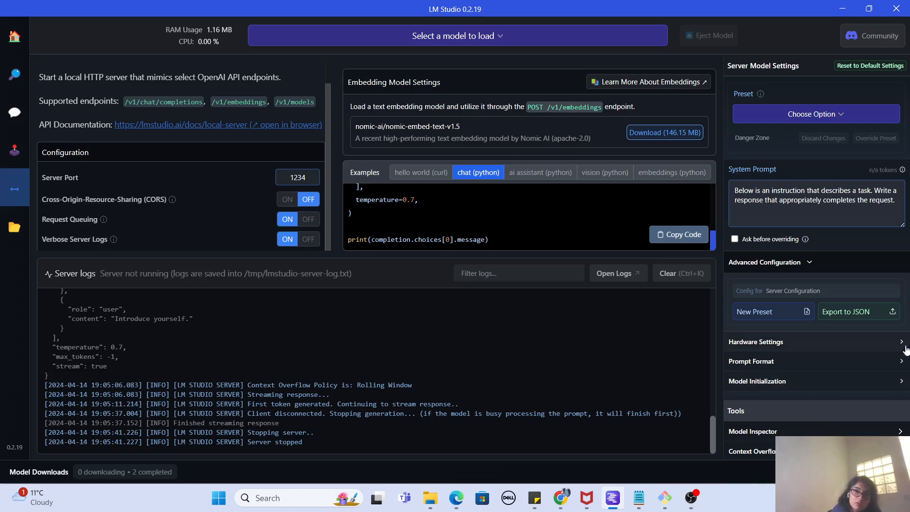
Restore the maximized LM Studio window to its smaller size to reach the remaining server configuration options.
key("alt+Tab")
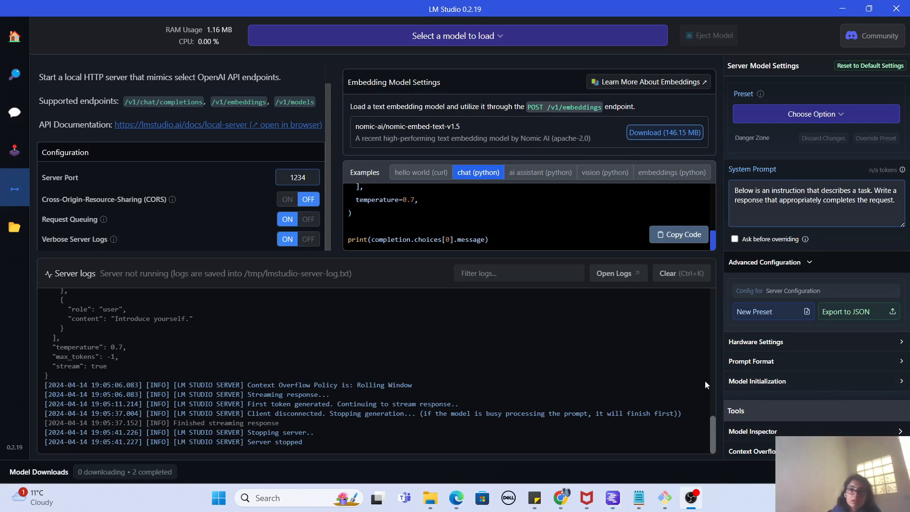
left_click(326, 196)
left_click_drag(334, 224, 340, 255)
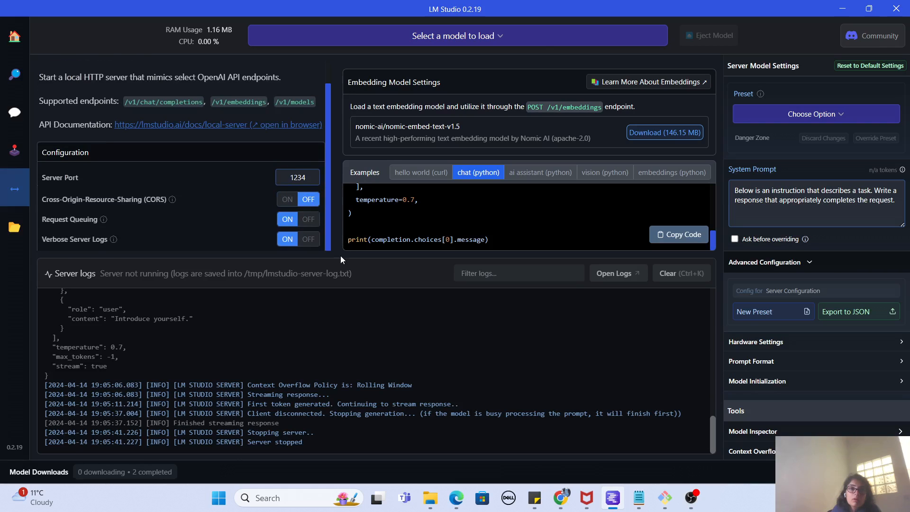
left_click(873, 8)
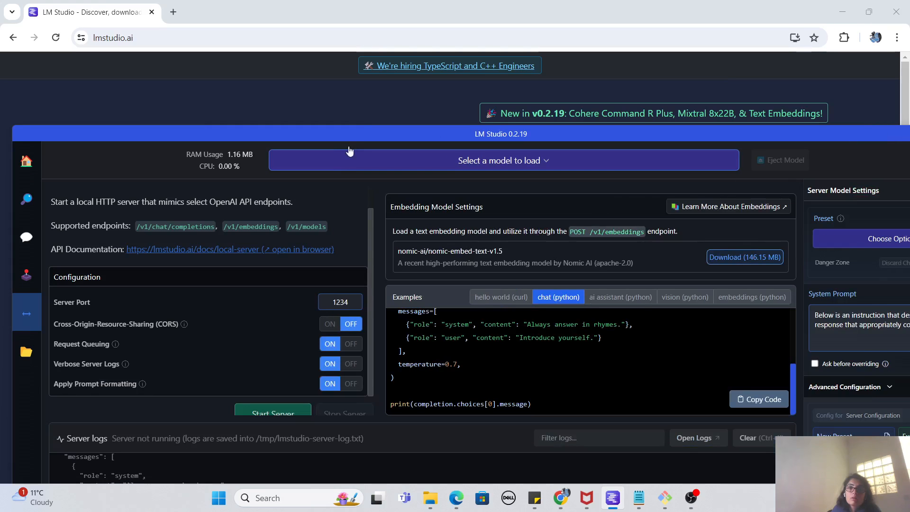
Move the LM Studio window up the screen and load the TinyLlama Q4_0 model for the local server.
left_click_drag(351, 135, 333, 46)
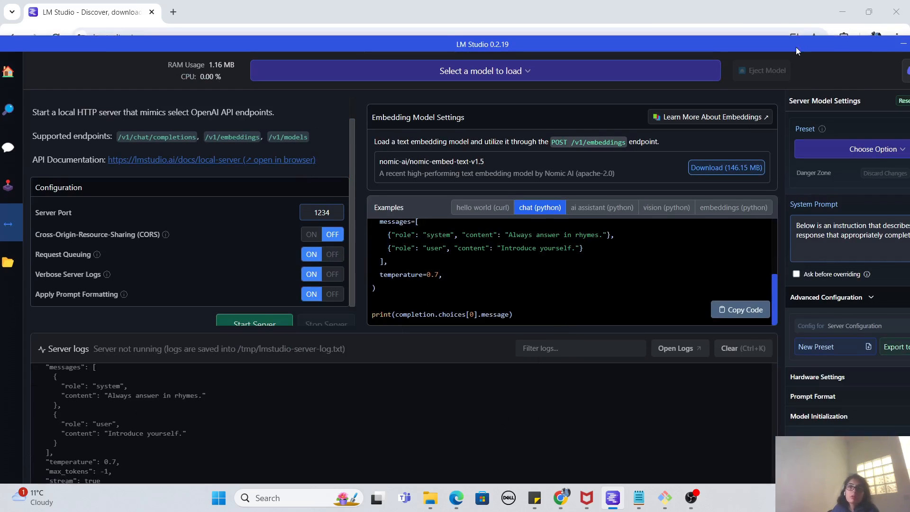
left_click_drag(795, 47, 783, 35)
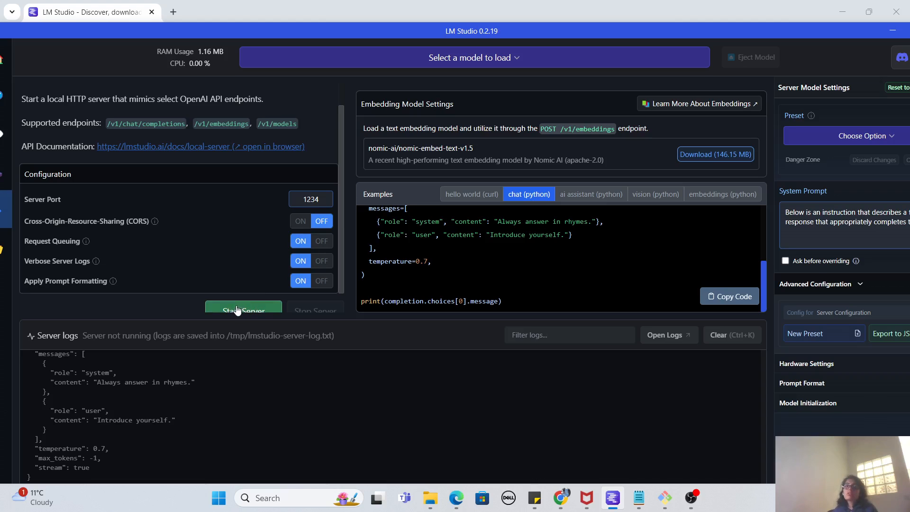
left_click(503, 61)
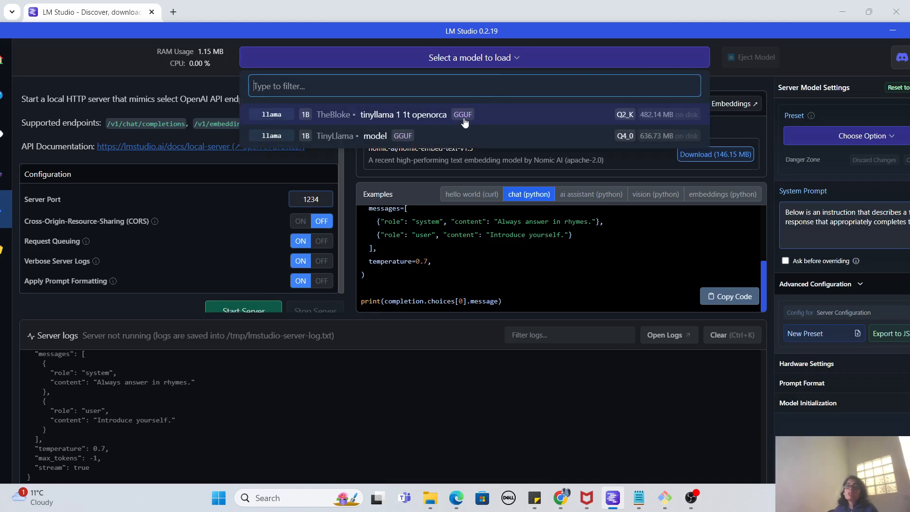
left_click(429, 138)
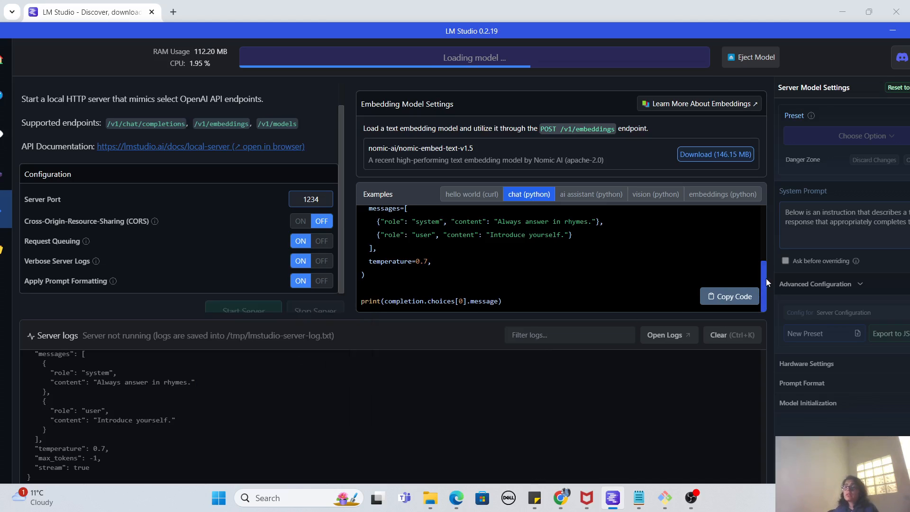
Display the hello world (curl) example from its first line and start the local server on port 1234.
left_click_drag(766, 271, 763, 232)
left_click(729, 264)
left_click_drag(765, 281, 760, 227)
left_click(687, 242)
left_click(493, 194)
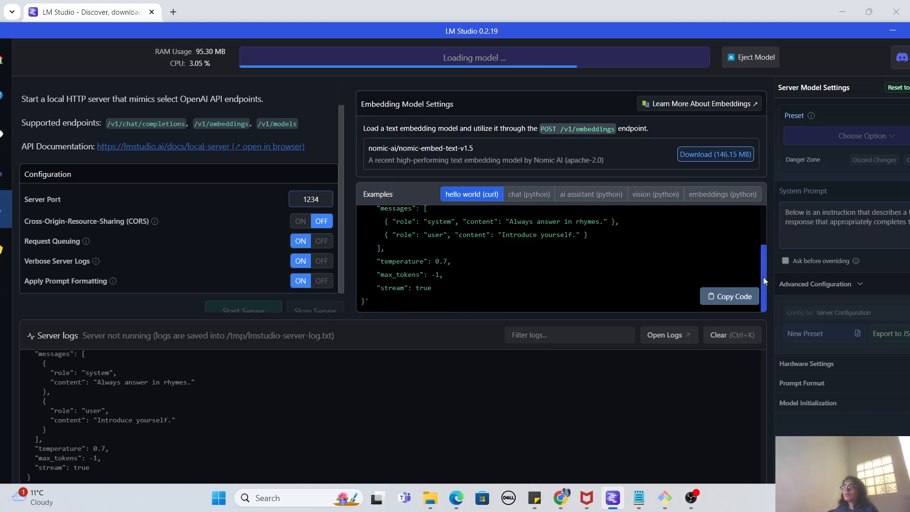
left_click_drag(763, 276, 763, 273)
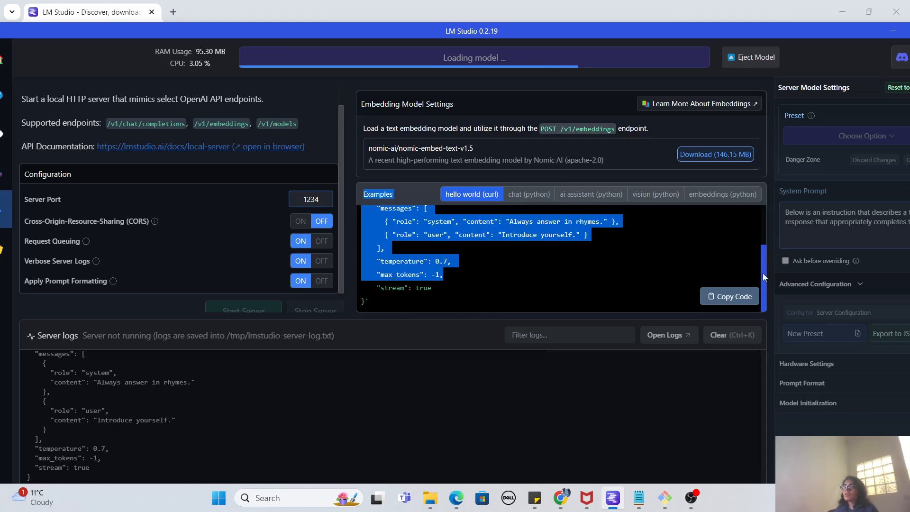
left_click(694, 268)
scroll(635, 232, "up", 3)
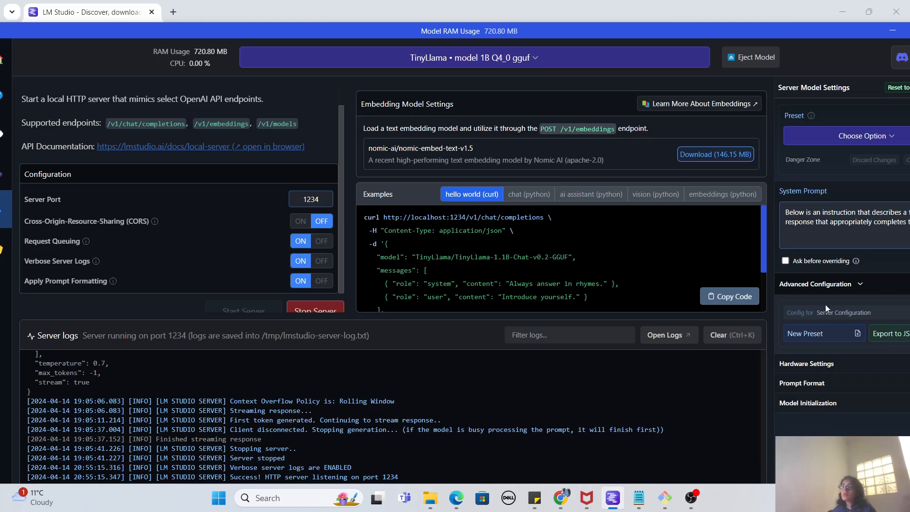
Copy the hello world (curl) example code and switch to the Git Bash terminal, maximizing its window.
left_click(726, 299)
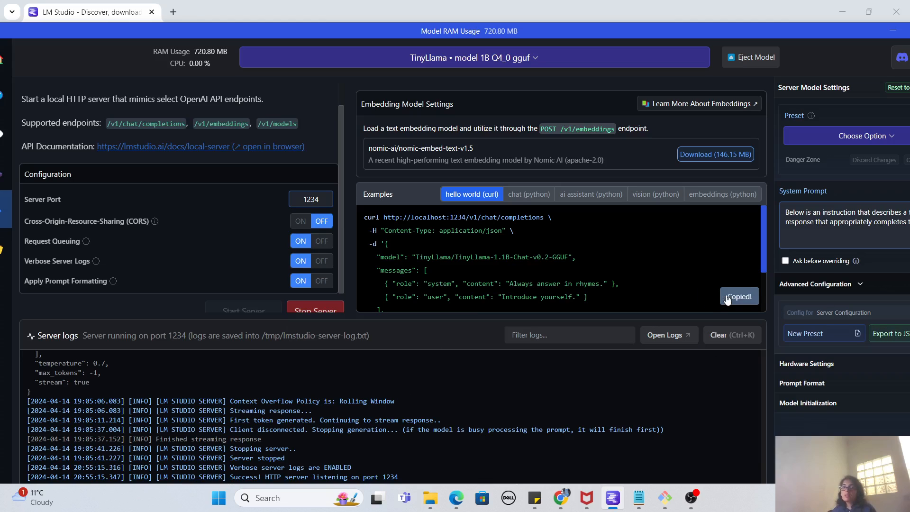
left_click(669, 508)
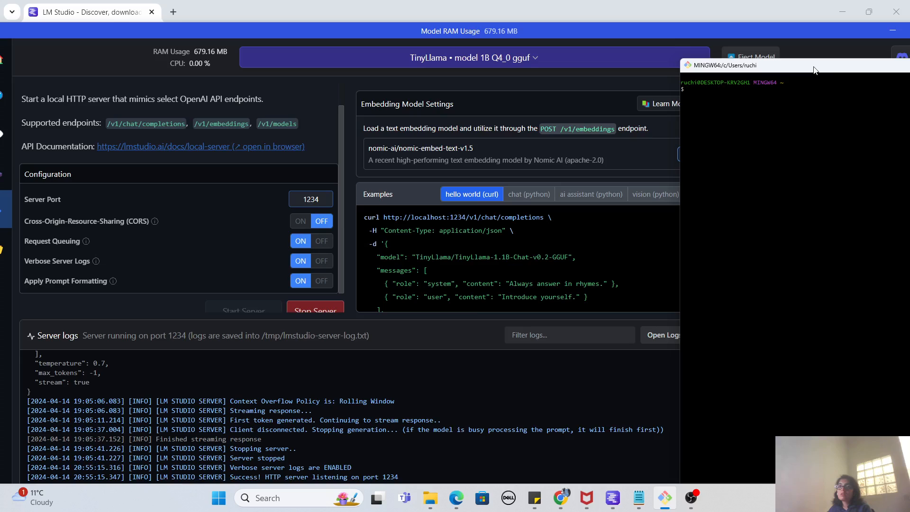
double_click(813, 69)
right_click(453, 74)
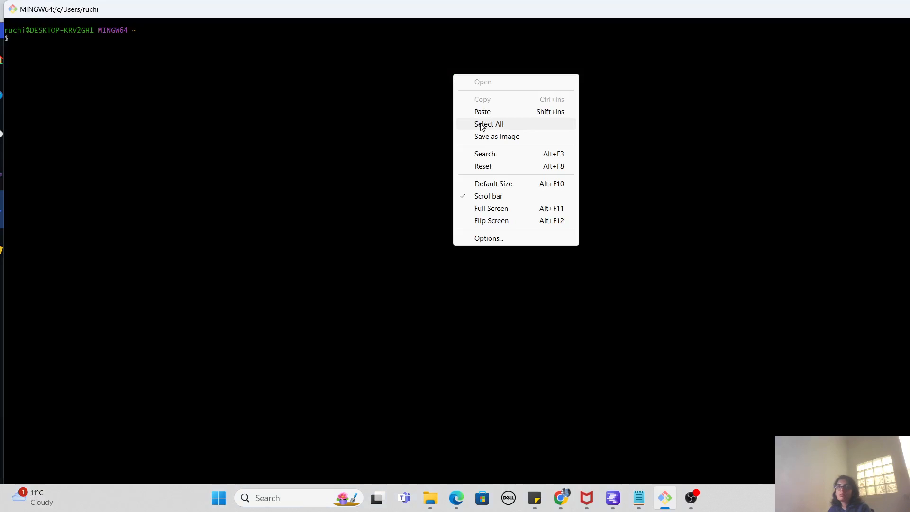
Try to run the copied chat completions request at the Git Bash prompt.
key("Escape")
type("i")
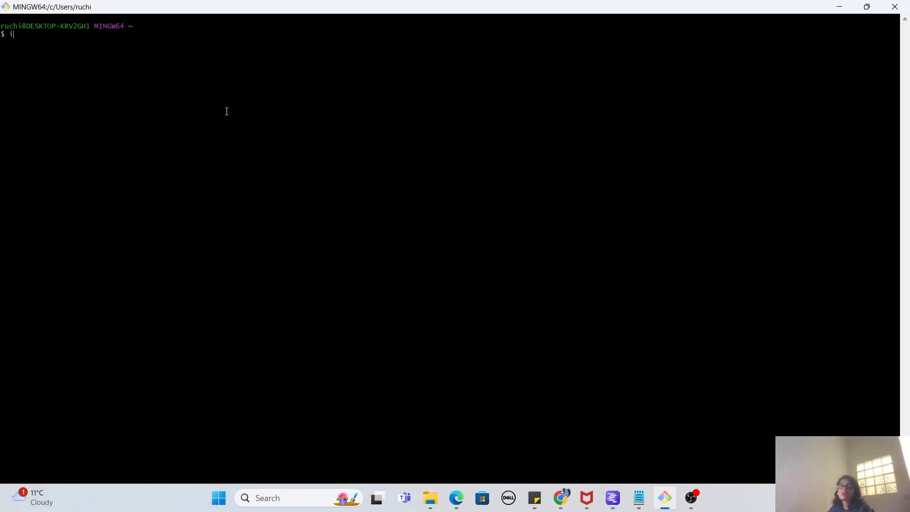
right_click(224, 84)
left_click(240, 120)
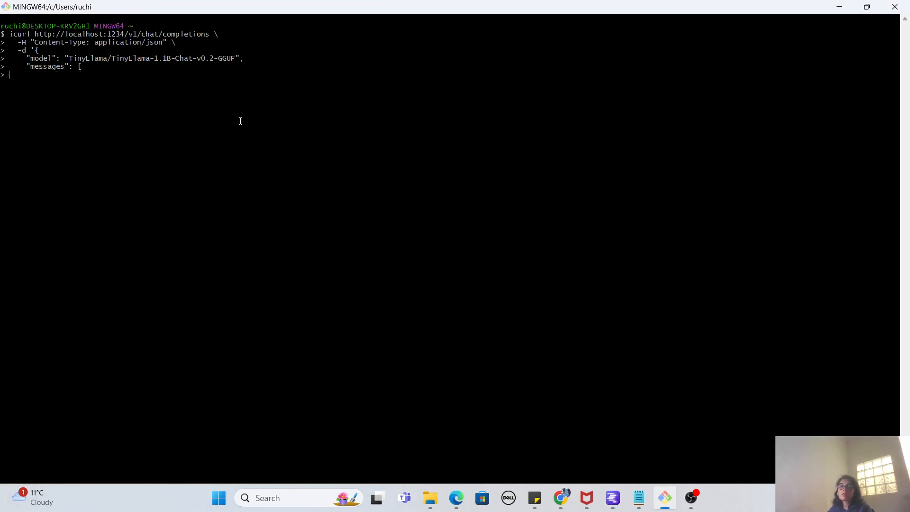
key("Return")
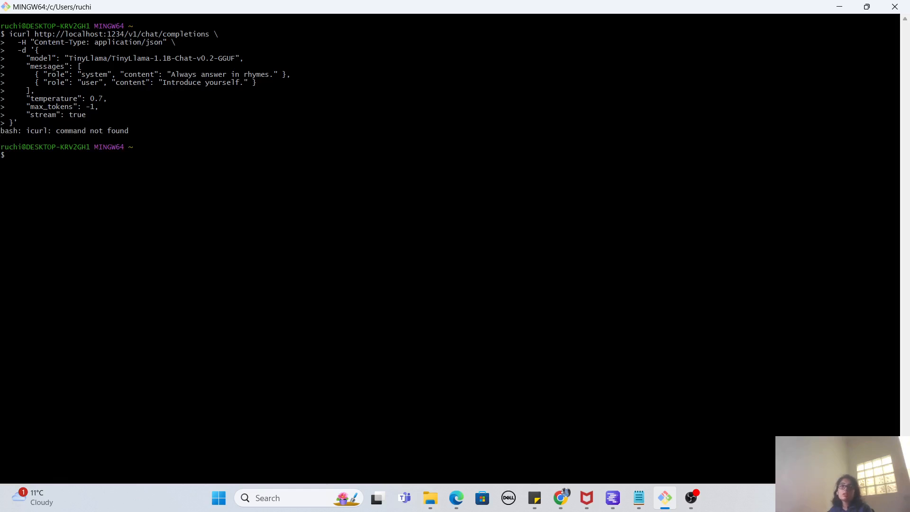
key("Up")
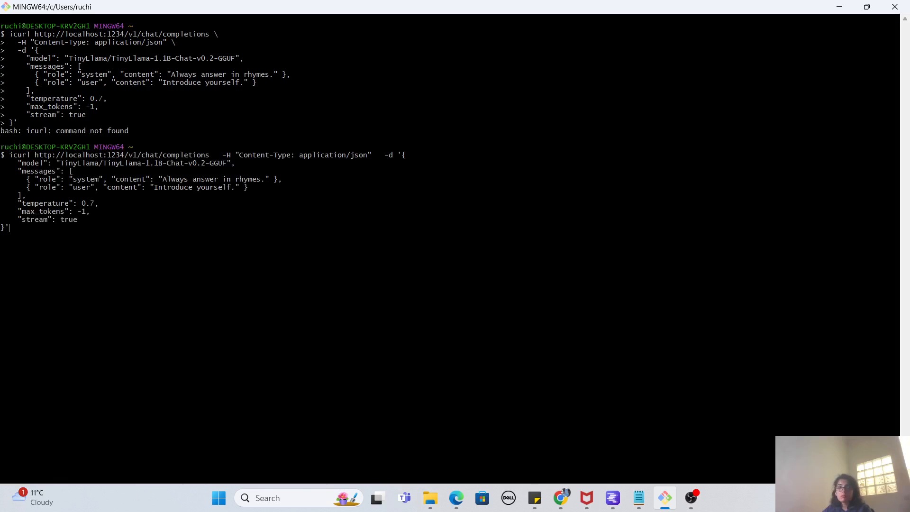
key("Up")
key("Down")
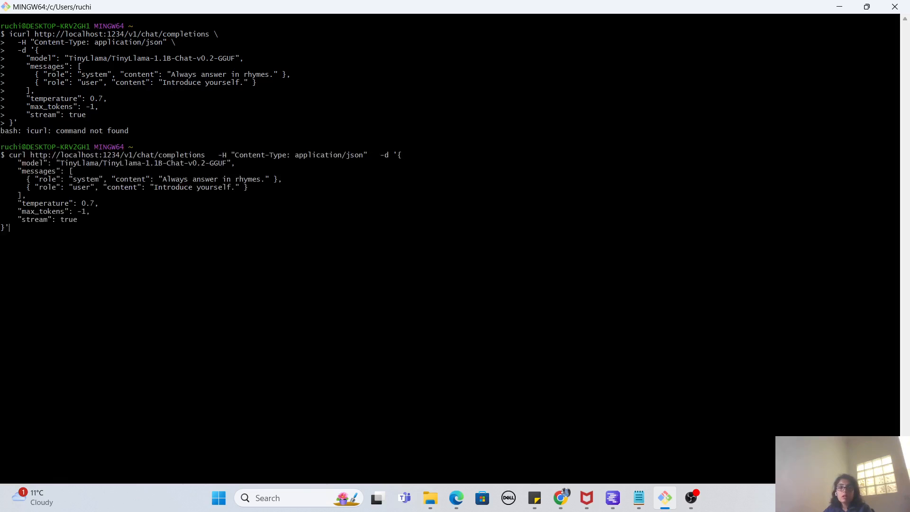
key("Up")
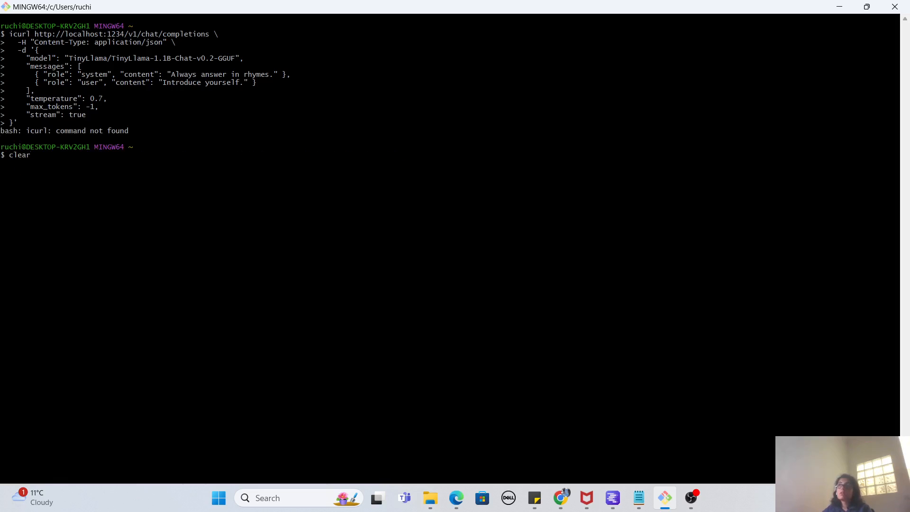
key("BackSpace")
key("BackSpace")
key("BackSpace")
key("BackSpace")
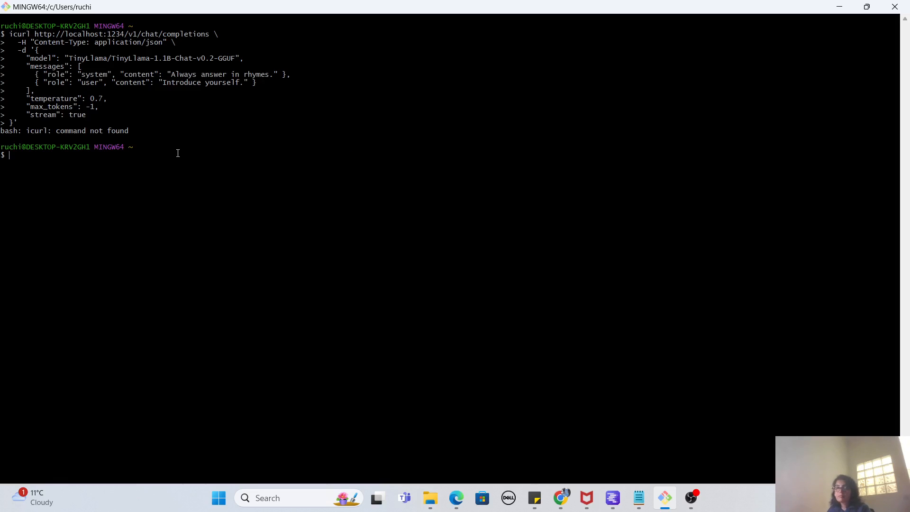
Try to paste the chat completions request again at the empty terminal prompt.
right_click(178, 152)
left_click(213, 200)
left_click(167, 175)
right_click(143, 178)
left_click(171, 214)
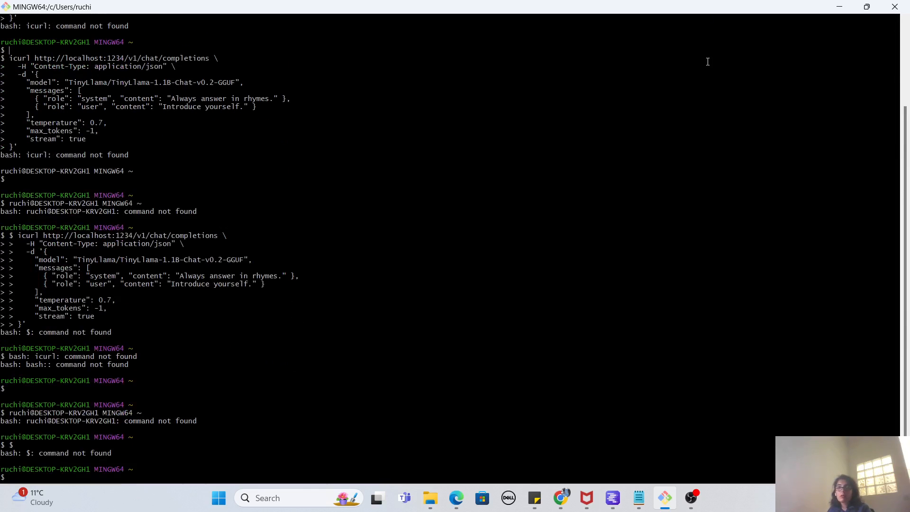
Return to LM Studio, copy the hello world (curl) code again and switch back to the Git Bash terminal.
left_click(839, 7)
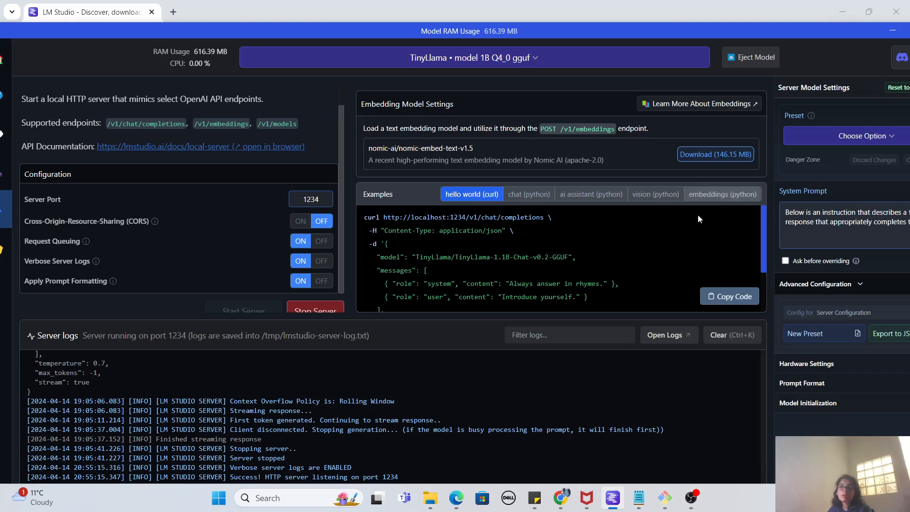
left_click(719, 297)
key("alt+Tab")
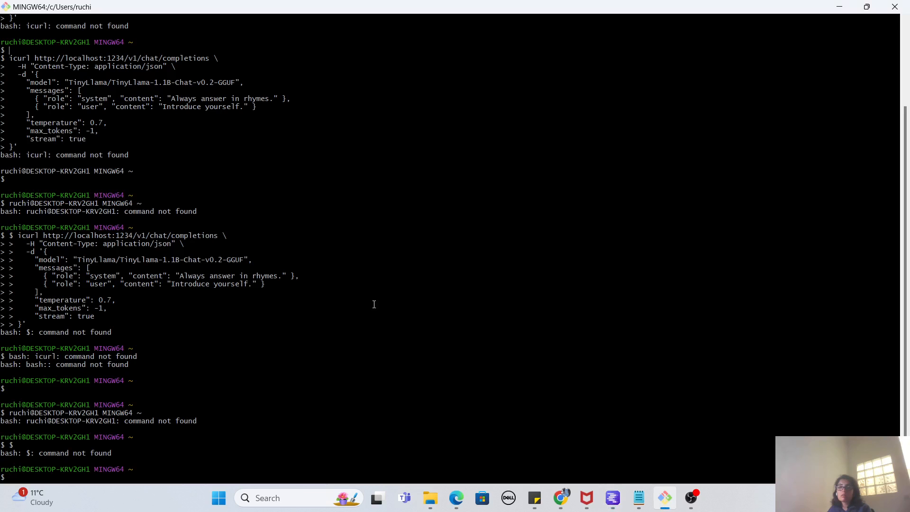
type("clear")
key("Return")
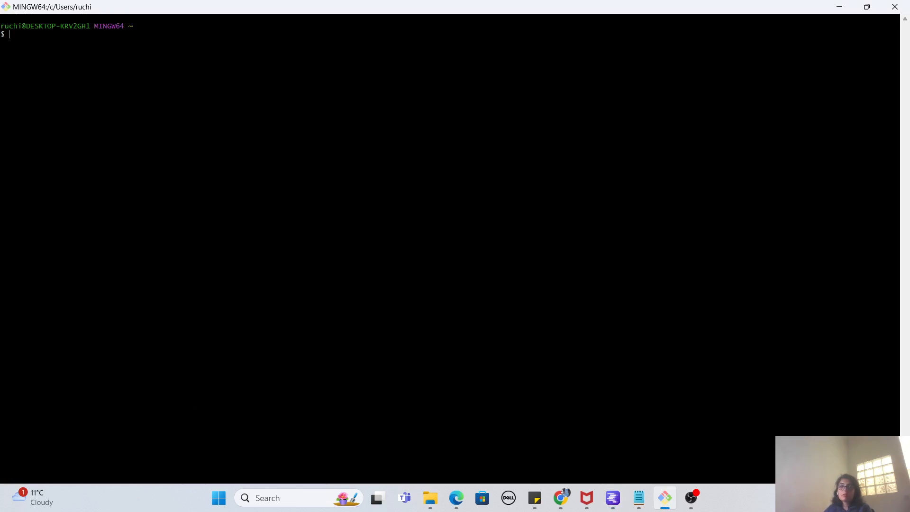
right_click(373, 301)
left_click(393, 338)
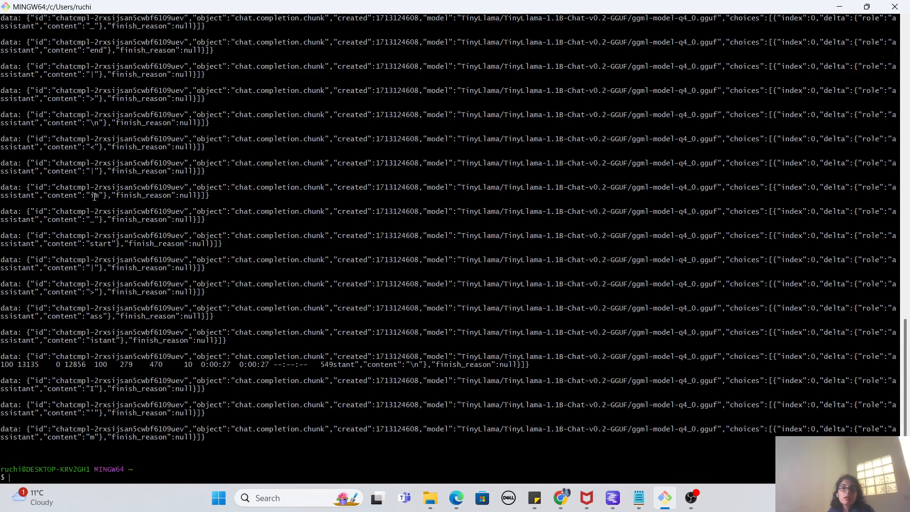
Examine the content words in the streamed chat completion chunks, following the model's reply from chunk to chunk.
left_click_drag(94, 196, 101, 197)
left_click(93, 78)
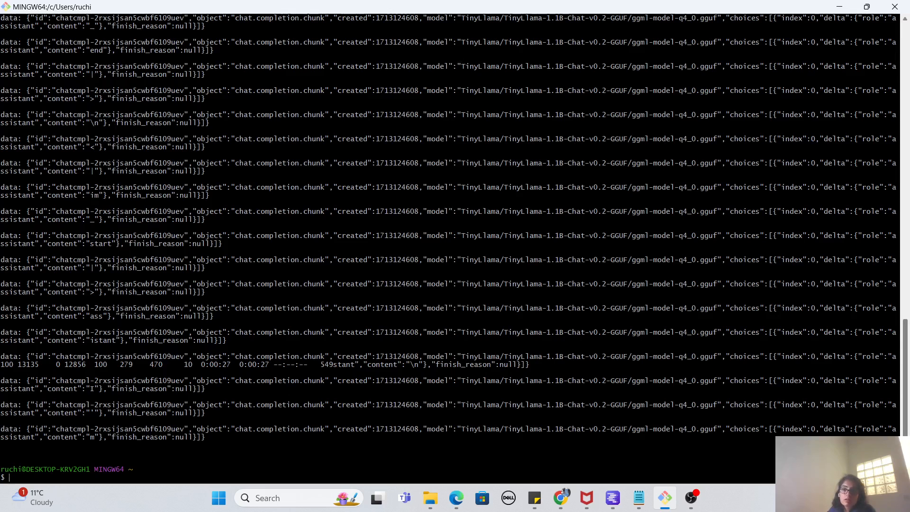
scroll(899, 287, "up", 15)
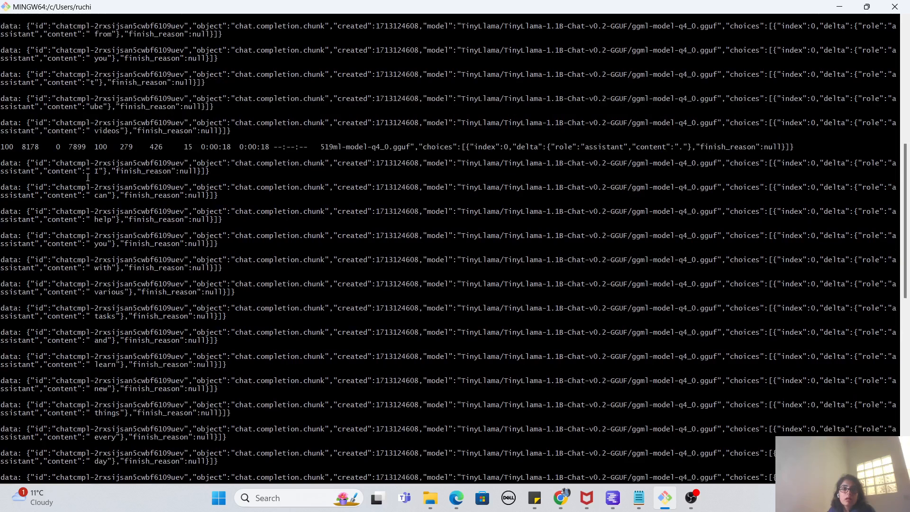
triple_click(97, 203)
left_click(93, 221)
left_click_drag(90, 243, 108, 244)
left_click_drag(94, 292, 116, 316)
left_click_drag(94, 365, 108, 461)
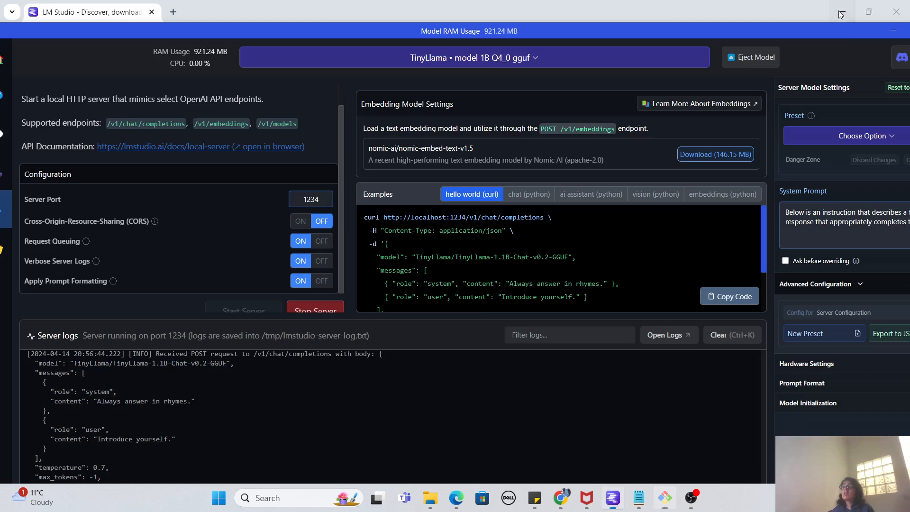
Switch back to LM Studio and examine the chat (python) and ai assistant (python) server examples.
left_click(839, 8)
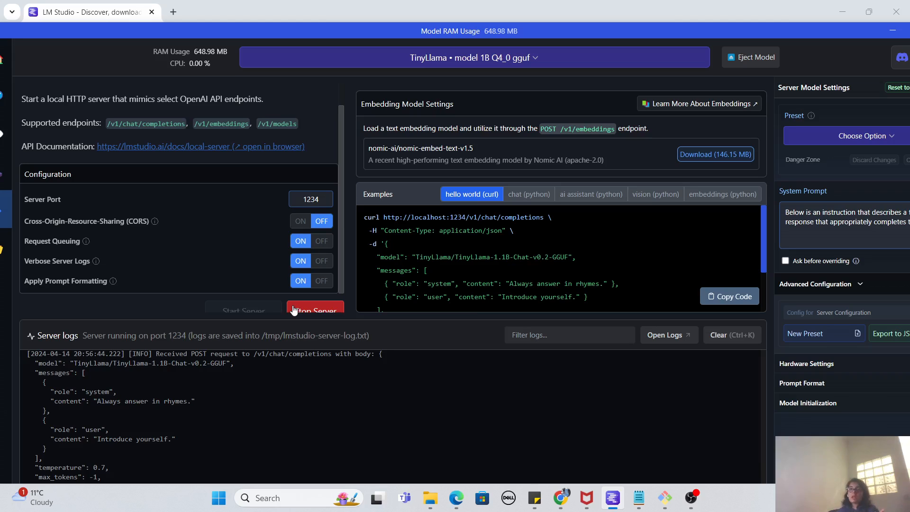
left_click(538, 201)
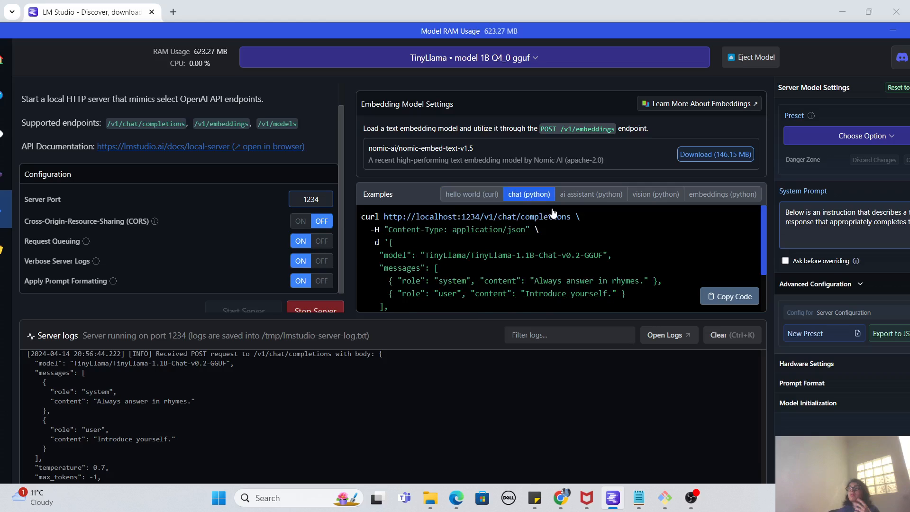
left_click_drag(763, 232, 764, 244)
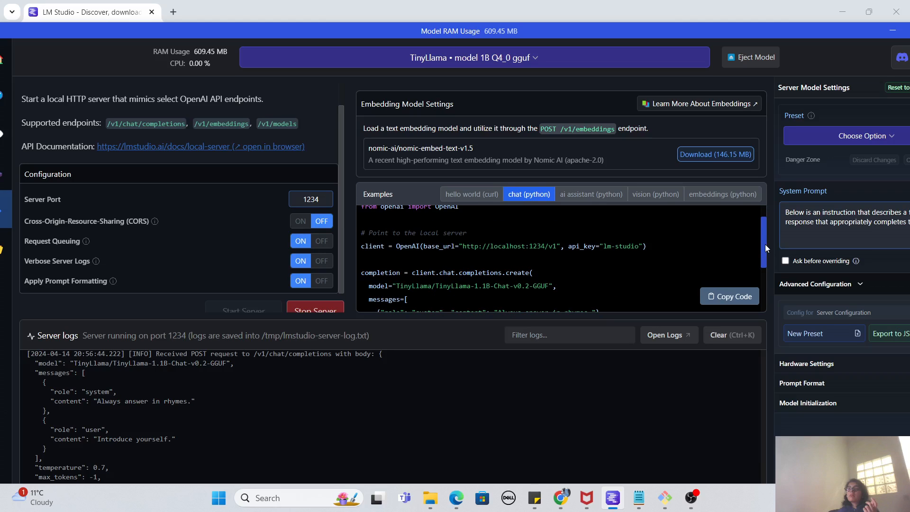
left_click_drag(765, 244, 764, 268)
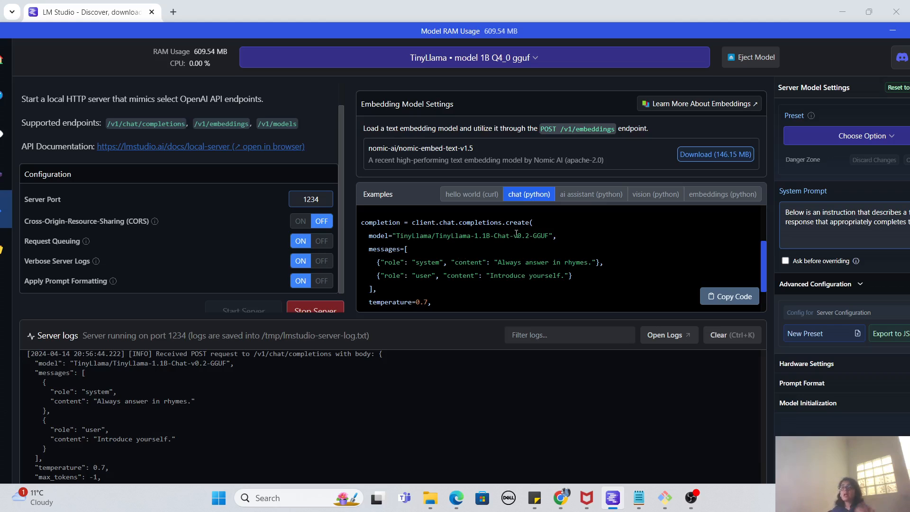
left_click(600, 194)
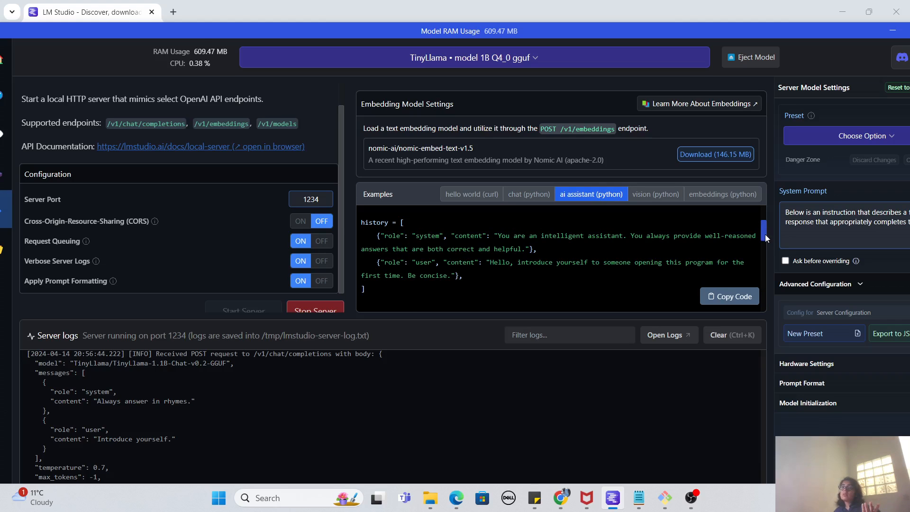
left_click_drag(765, 234, 764, 260)
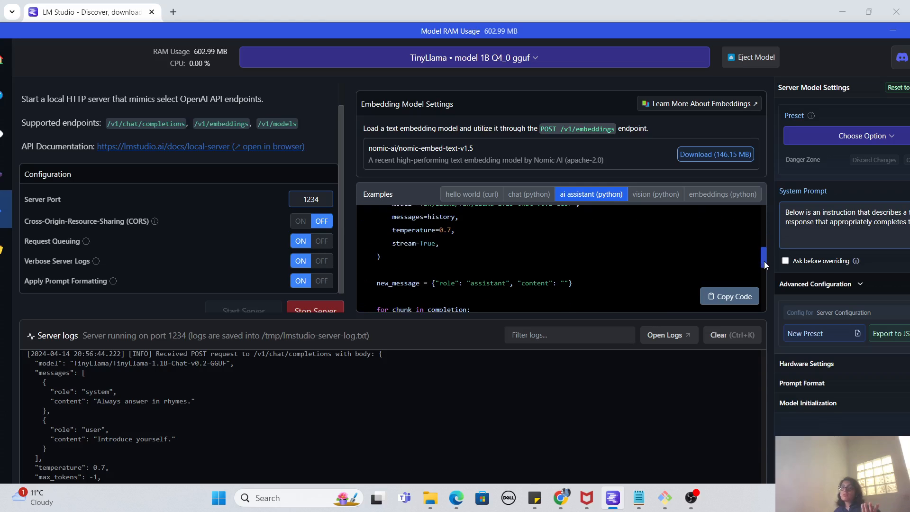
Examine the vision (python) and embeddings (python) server examples.
left_click(641, 201)
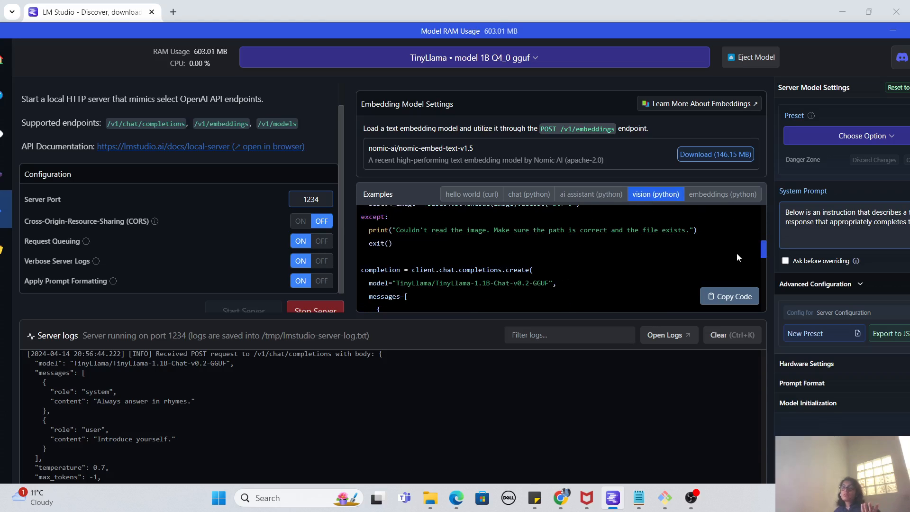
left_click_drag(762, 253, 765, 233)
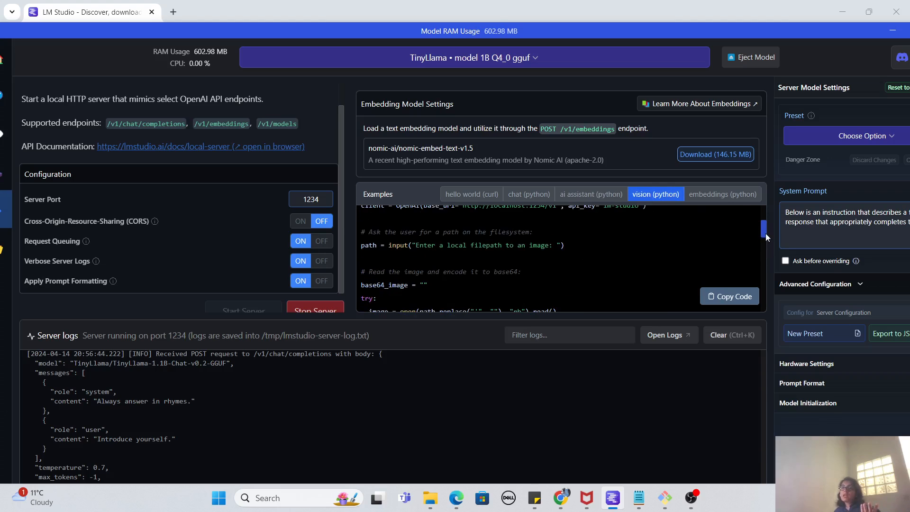
left_click(741, 199)
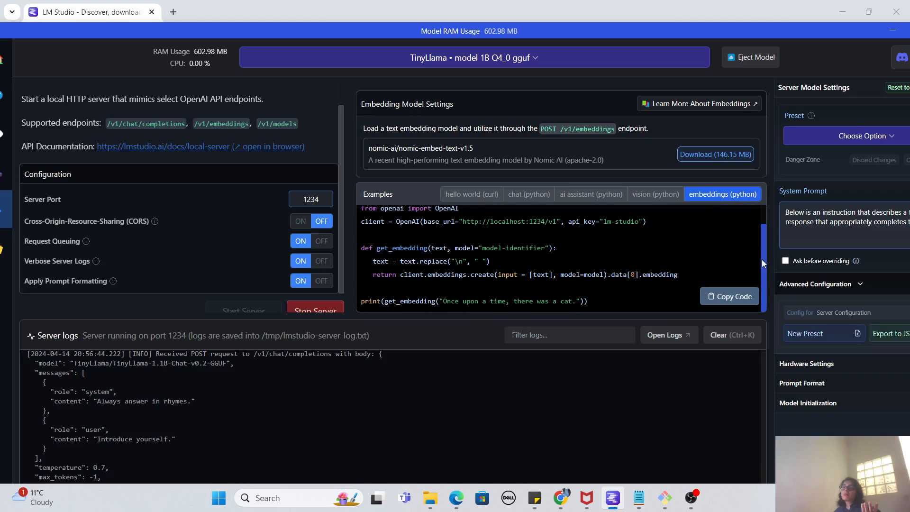
left_click_drag(760, 259, 763, 238)
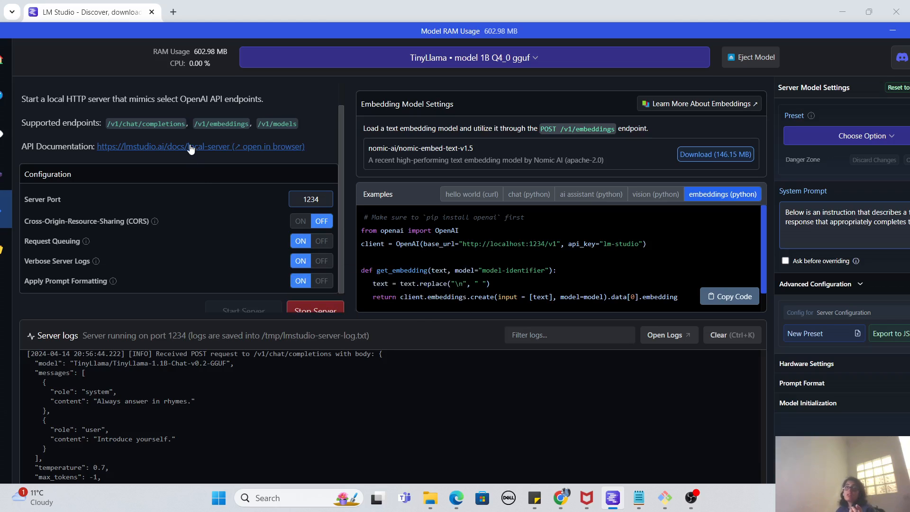
Open the local server API documentation in the browser, maximize it, and examine the supported endpoints and the local server usage instructions.
left_click(233, 147)
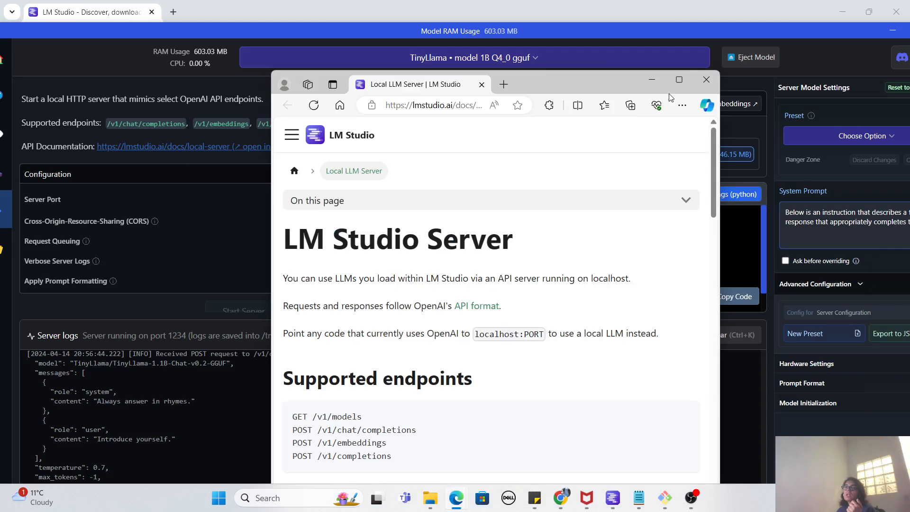
left_click(678, 81)
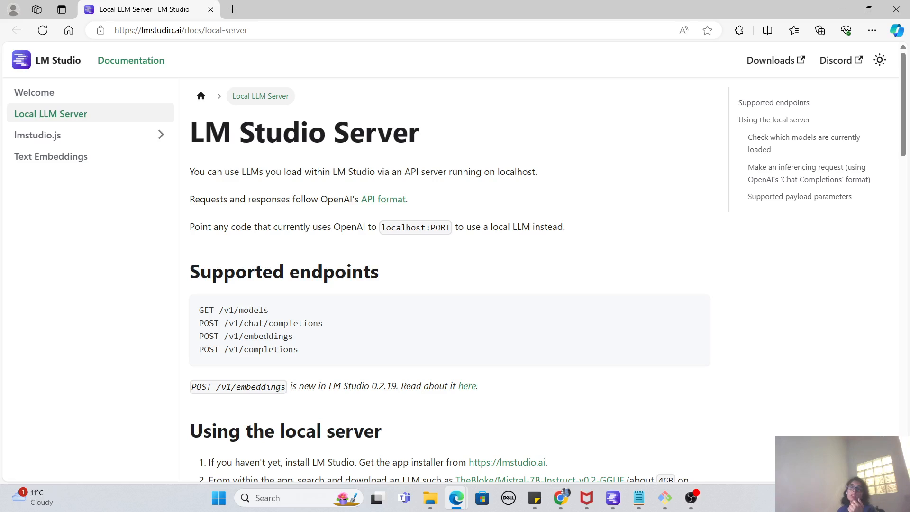
scroll(900, 176, "down", 2)
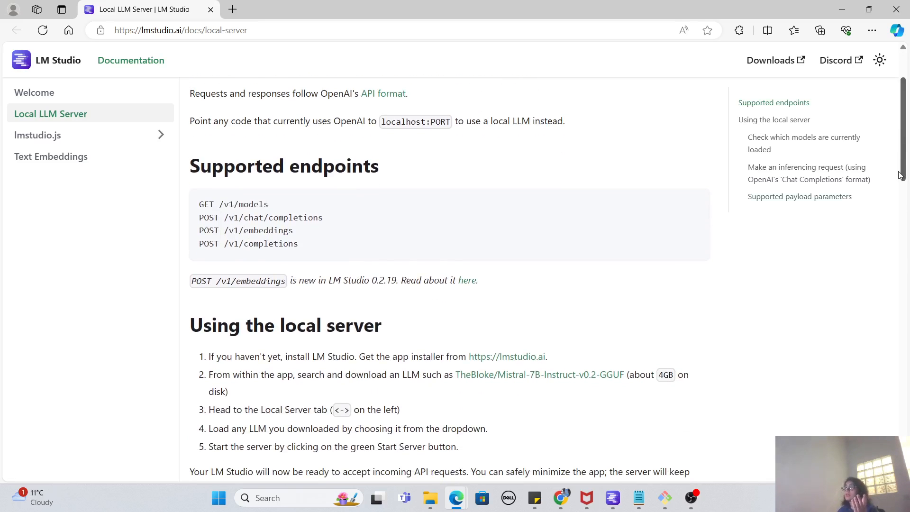
left_click_drag(900, 176, 903, 265)
left_click_drag(385, 185, 224, 181)
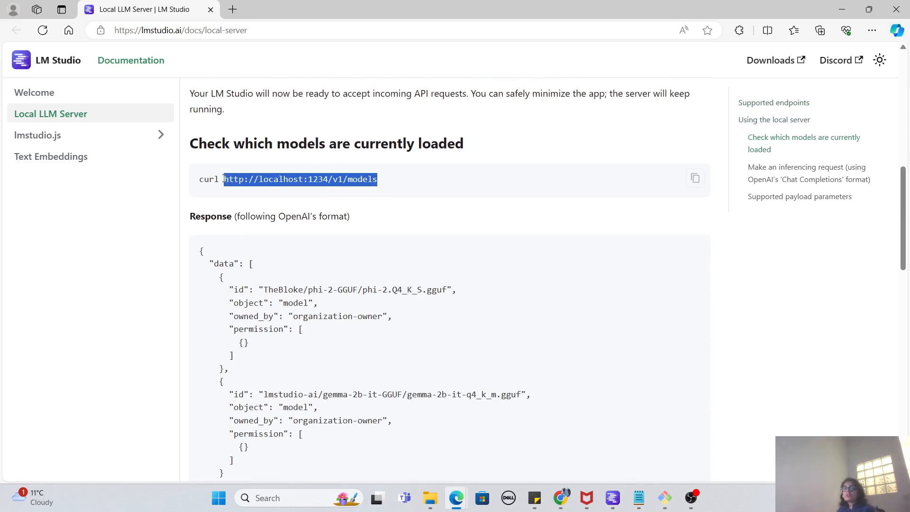
left_click(232, 10)
key("ctrl+v")
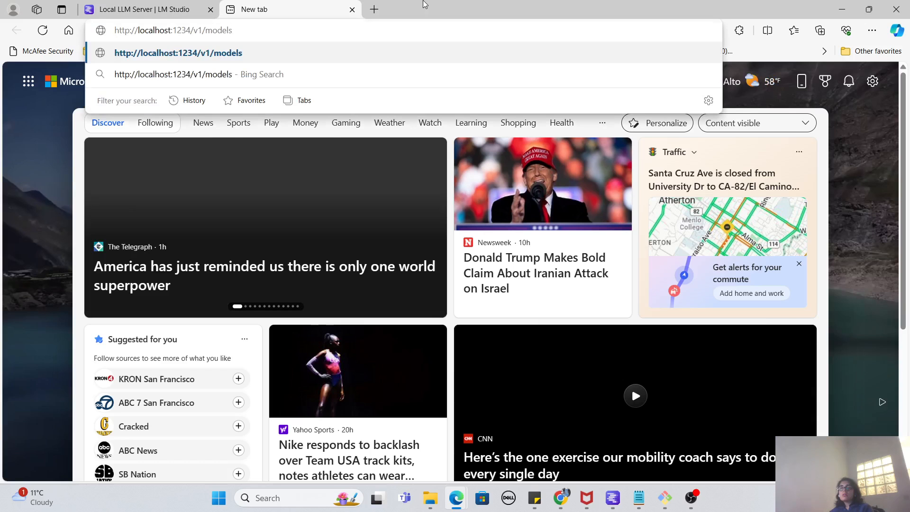
key("Return")
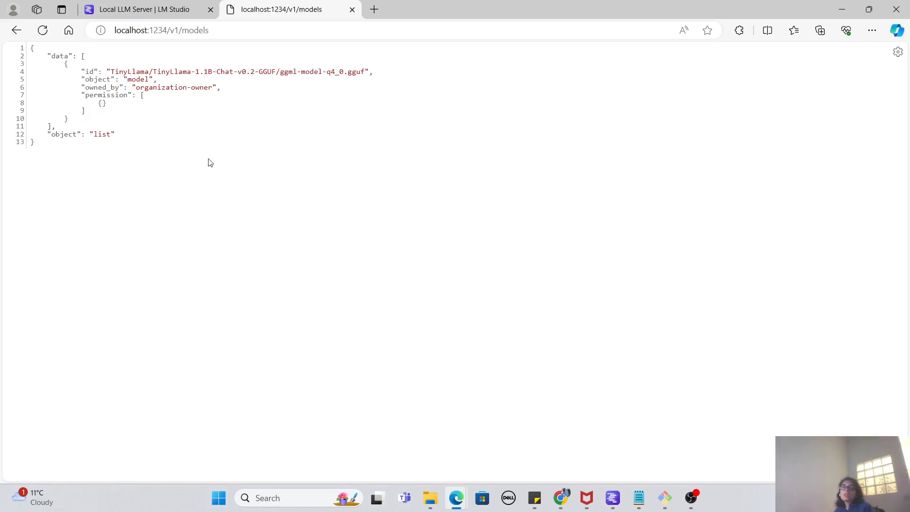
Examine the loaded model's entry in the /v1/models response, from its id to its permission field, and close that response page.
left_click_drag(103, 70, 83, 112)
left_click(186, 123)
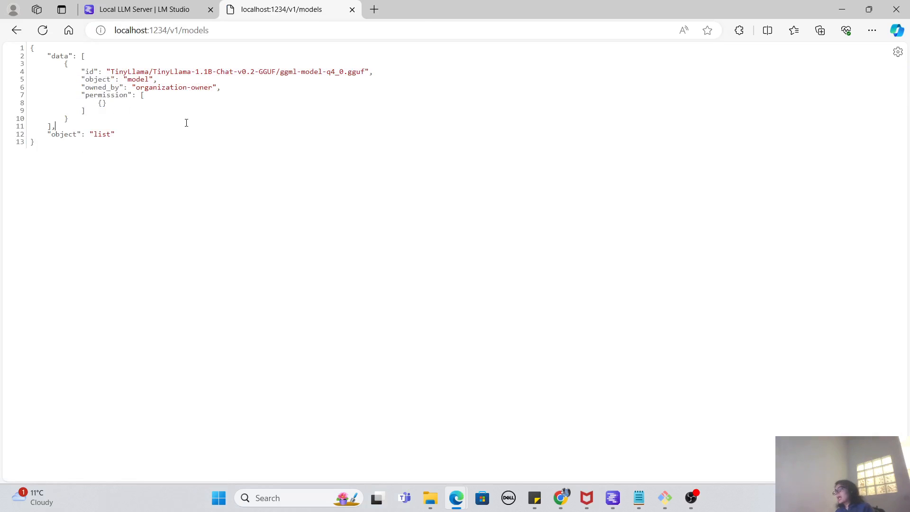
left_click_drag(135, 70, 107, 103)
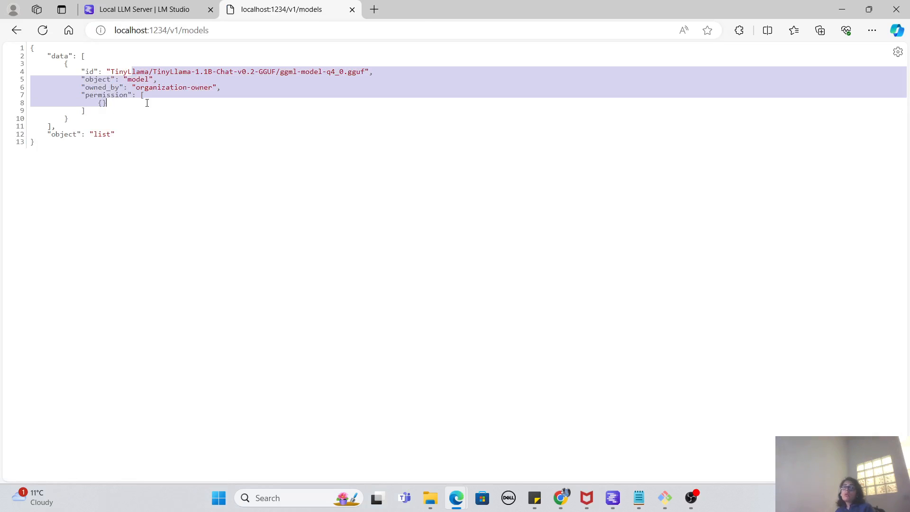
left_click(156, 126)
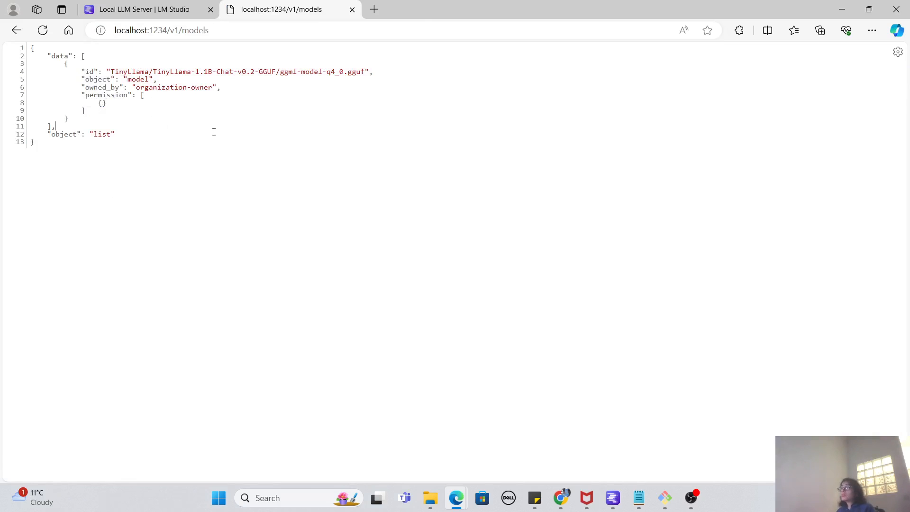
left_click(352, 9)
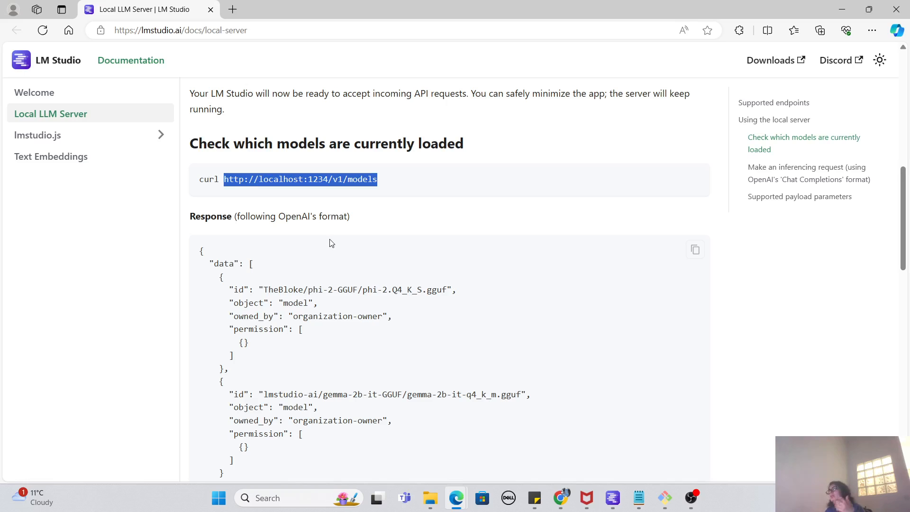
Close the Local LLM Server documentation and return to LM Studio.
left_click(349, 108)
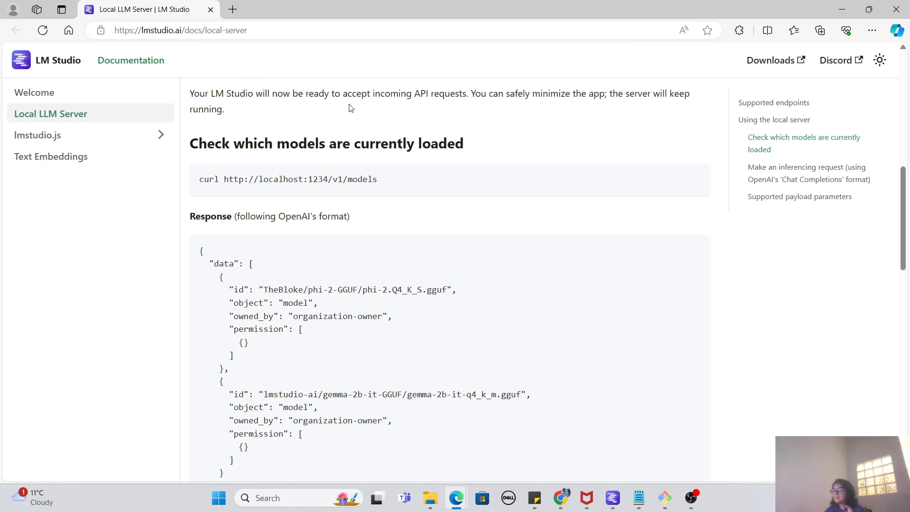
scroll(350, 108, "up", 10)
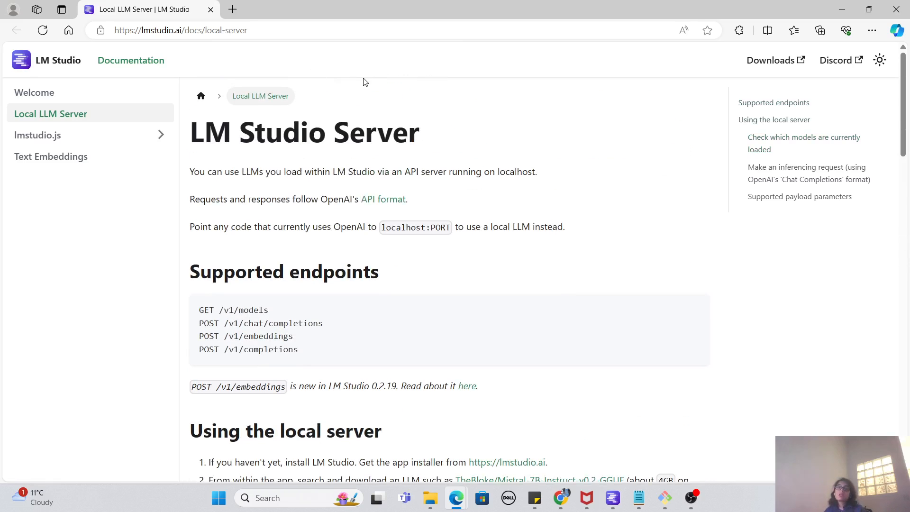
left_click(210, 10)
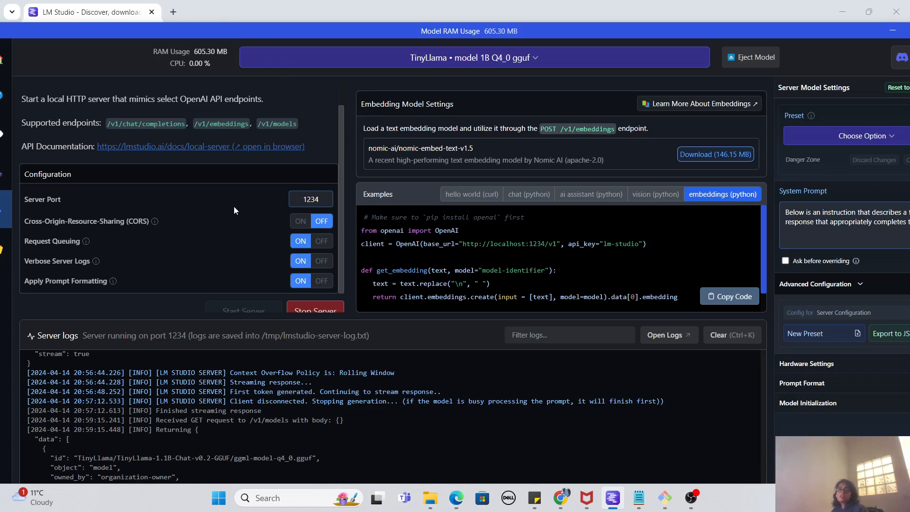
Stop the local inference server, fit the LM Studio window fully on screen, and go to the home page.
left_click(301, 309)
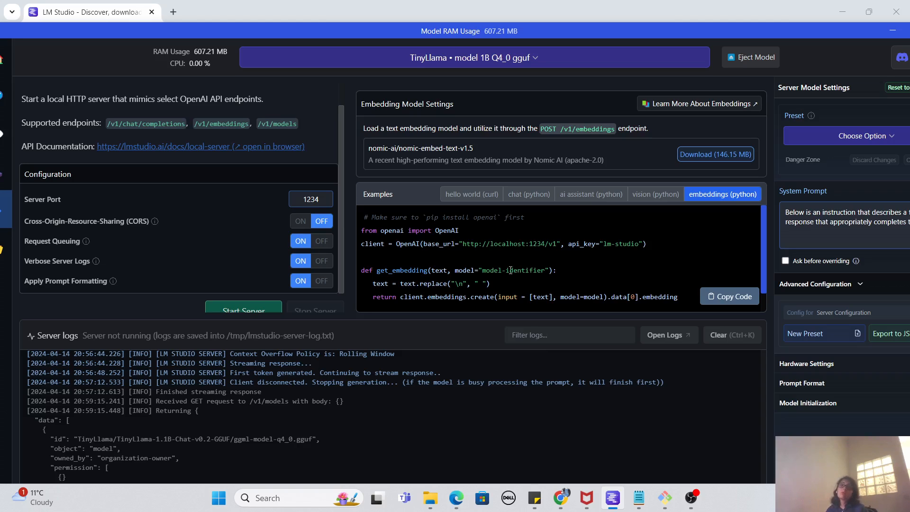
double_click(655, 31)
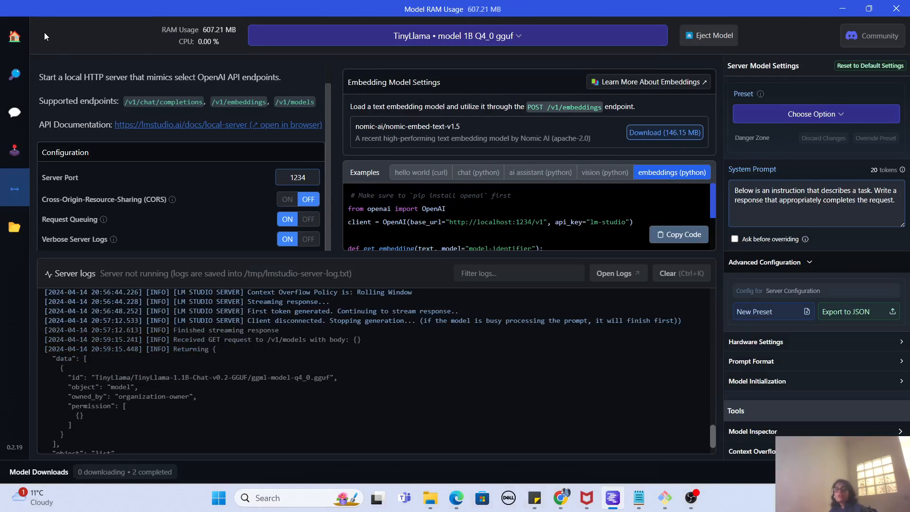
left_click(20, 44)
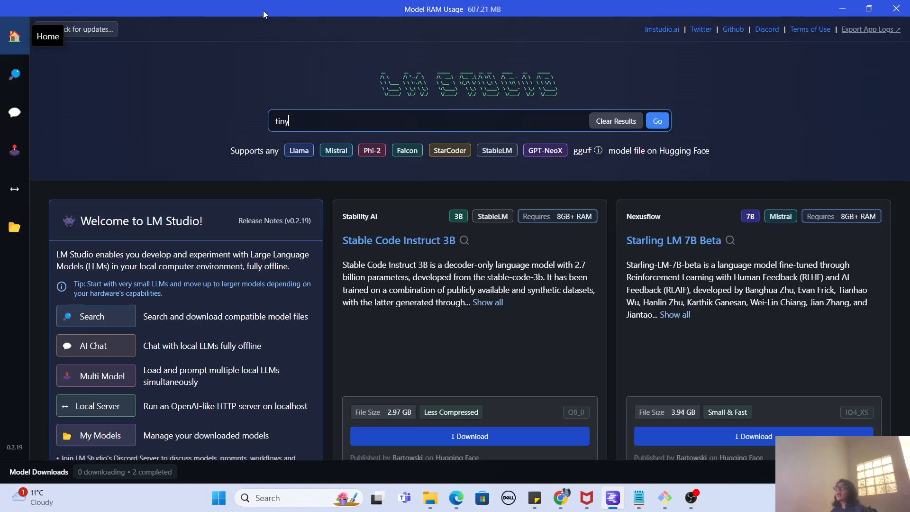